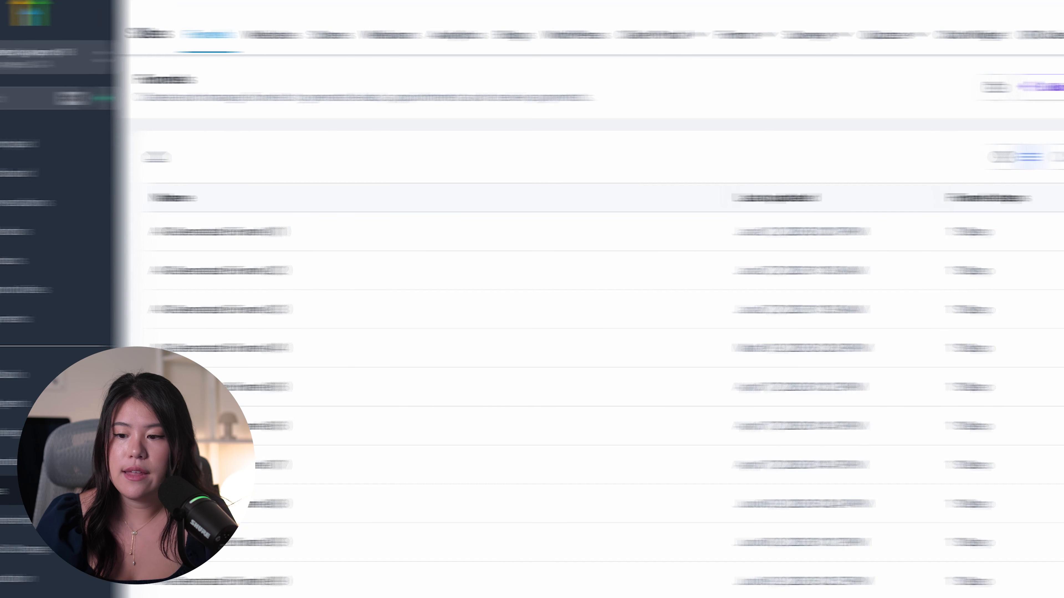
Create a new funnel with Build with AI and name the funnel page Demo Request
{"action": "left_click", "coordinate": [1009, 96]}
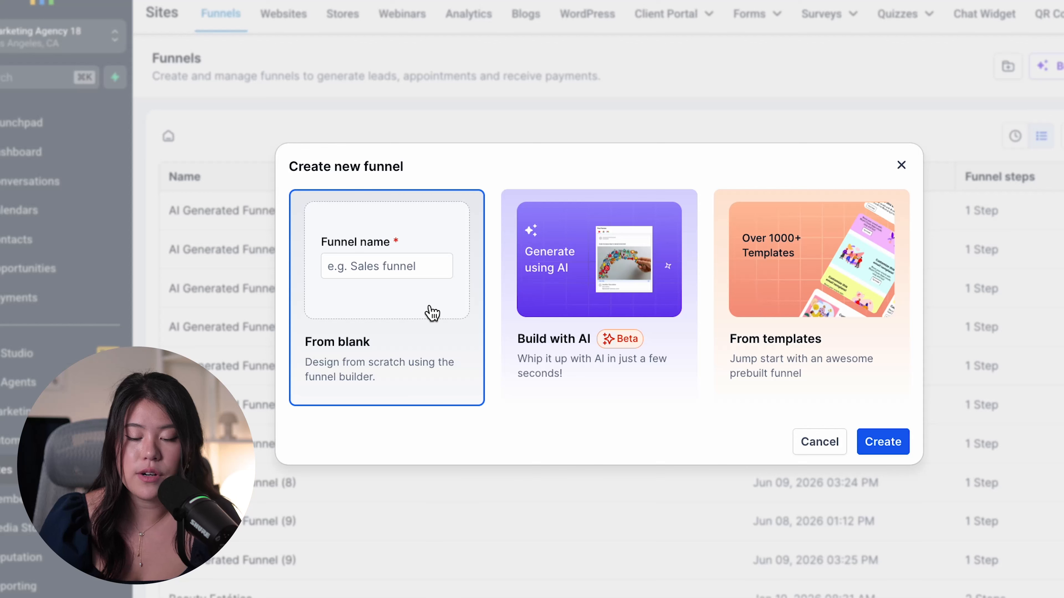
{"action": "left_click", "coordinate": [642, 354]}
{"action": "left_click", "coordinate": [873, 453]}
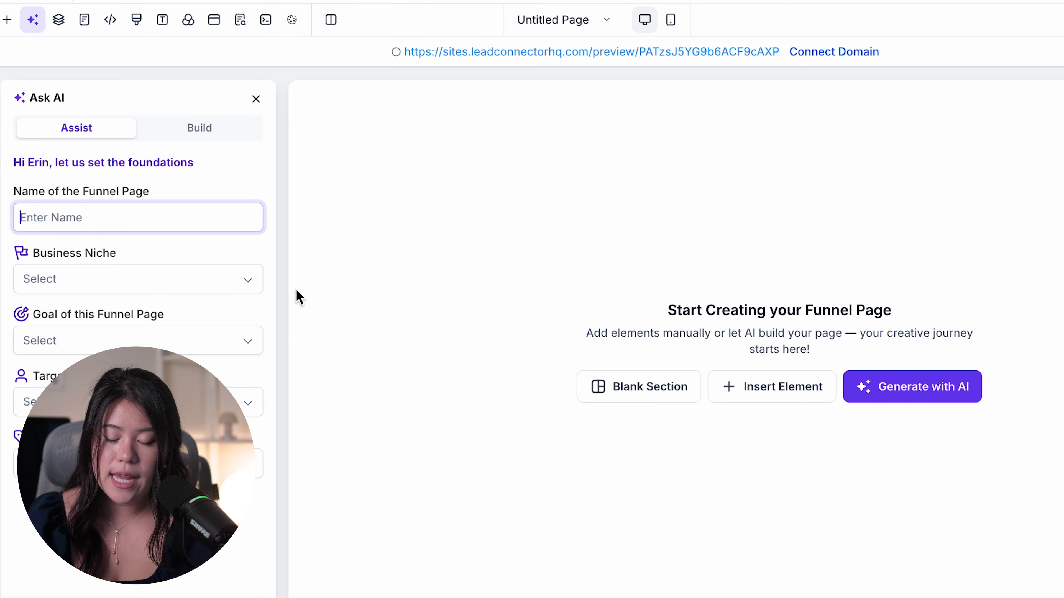
{"action": "type", "text": "Demo "}
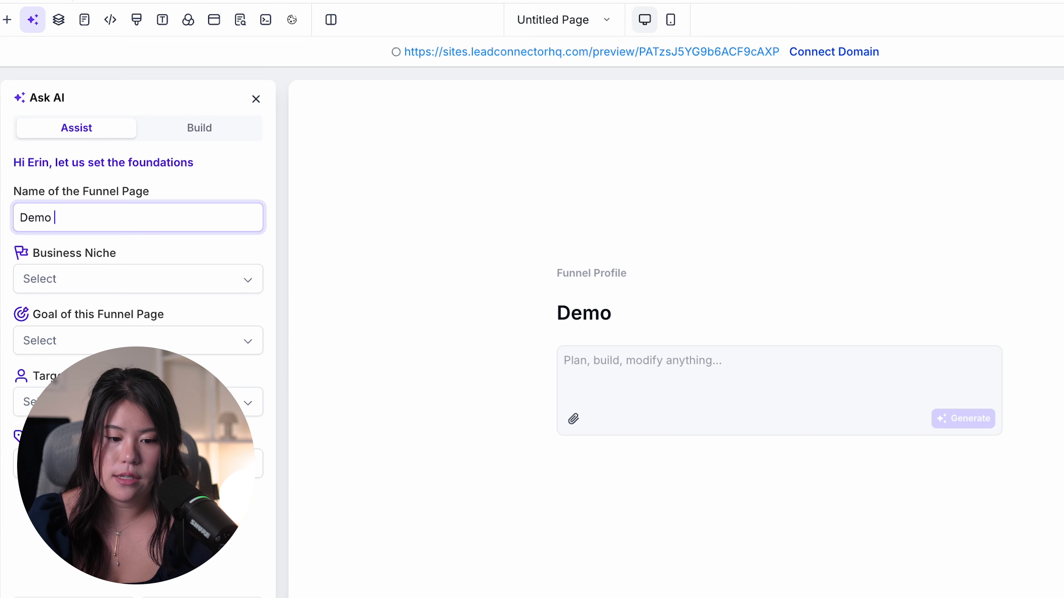
{"action": "type", "text": "Request"}
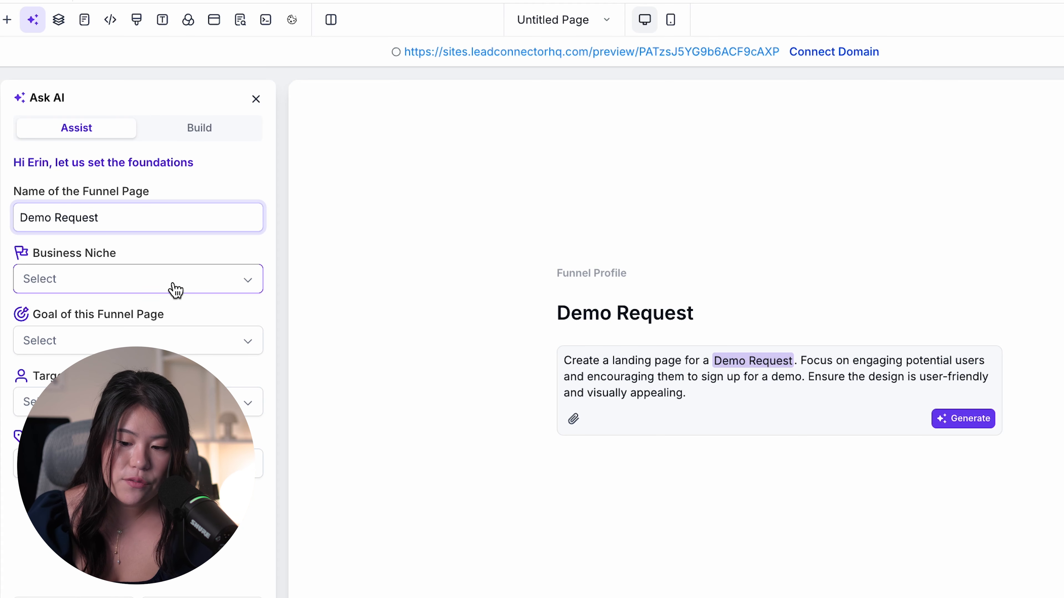
Set the niche to Marketing Agency, the goal to Generate Leads, the audience to Local Community and the offer to Free Consultation
{"action": "left_click", "coordinate": [178, 279]}
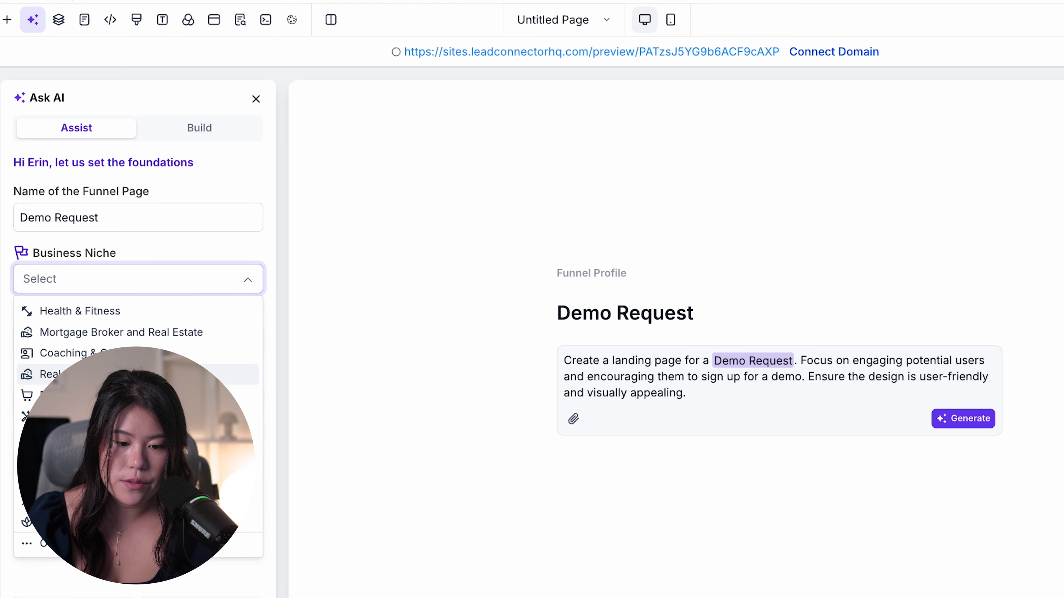
{"action": "left_click", "coordinate": [168, 438]}
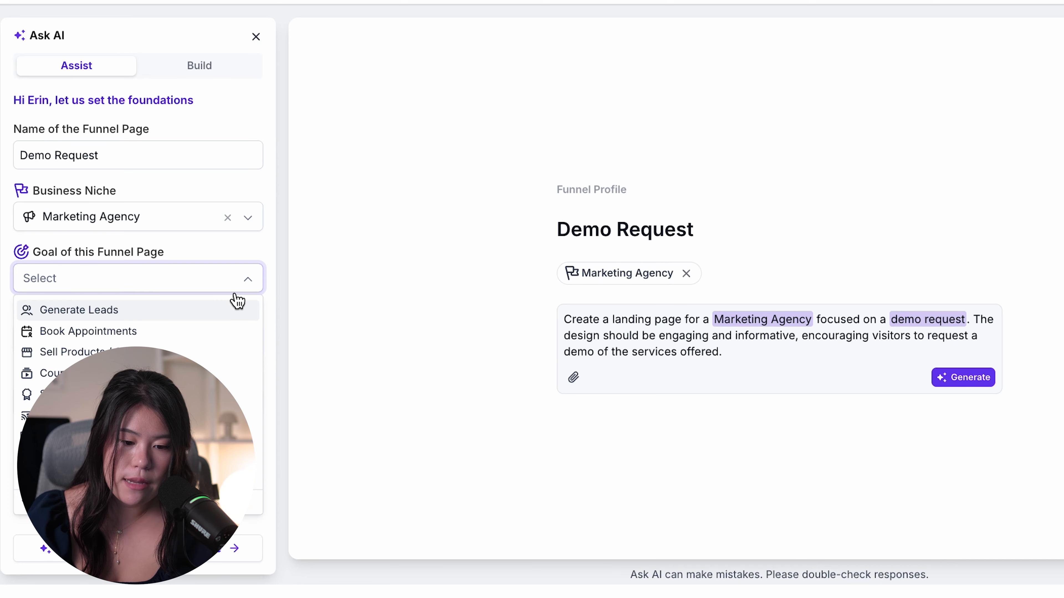
{"action": "left_click", "coordinate": [210, 317]}
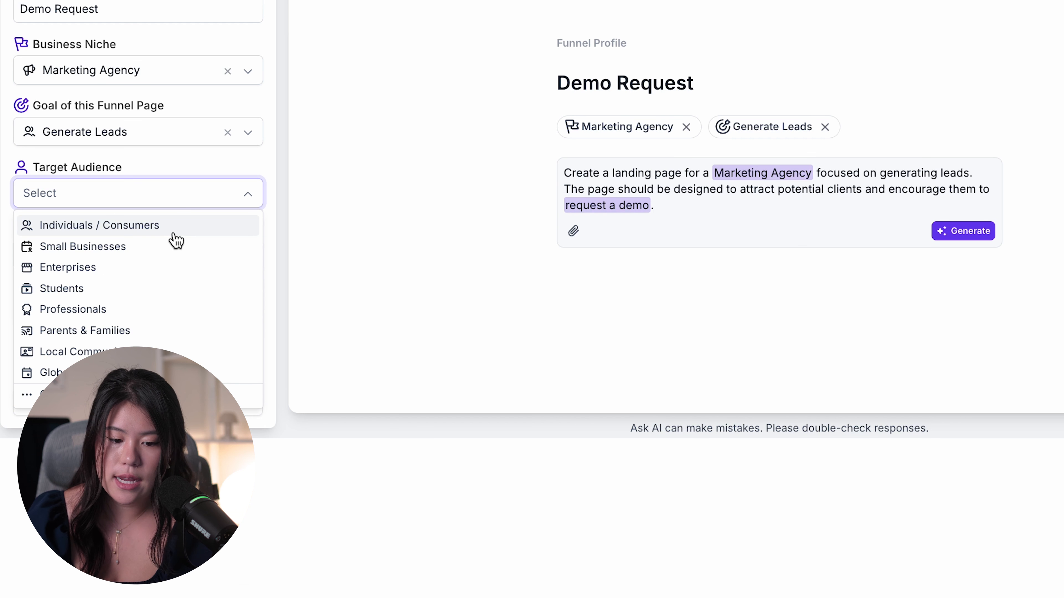
{"action": "left_click", "coordinate": [163, 353]}
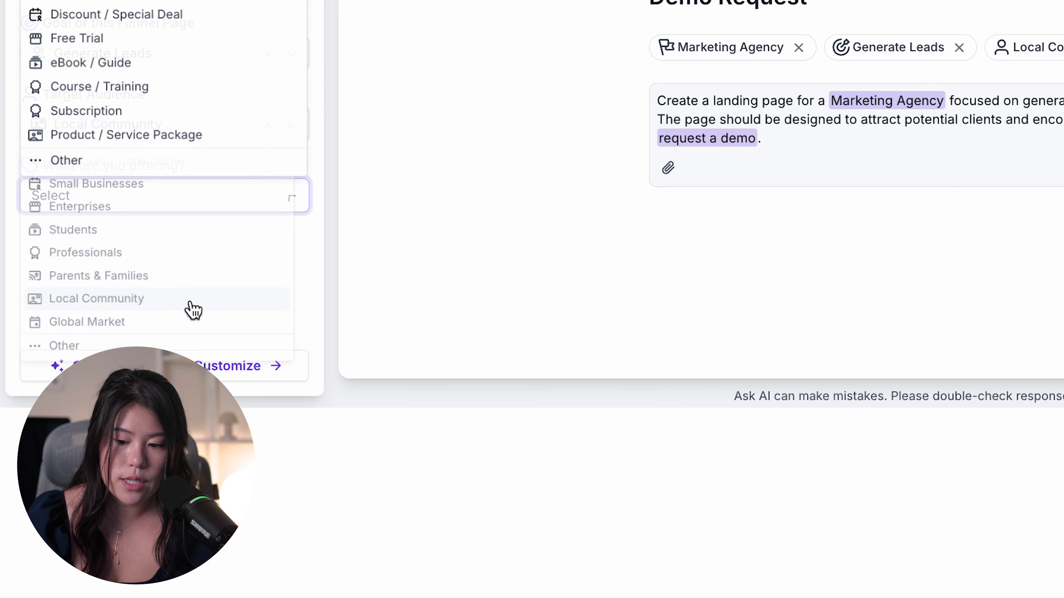
{"action": "left_click", "coordinate": [176, 201]}
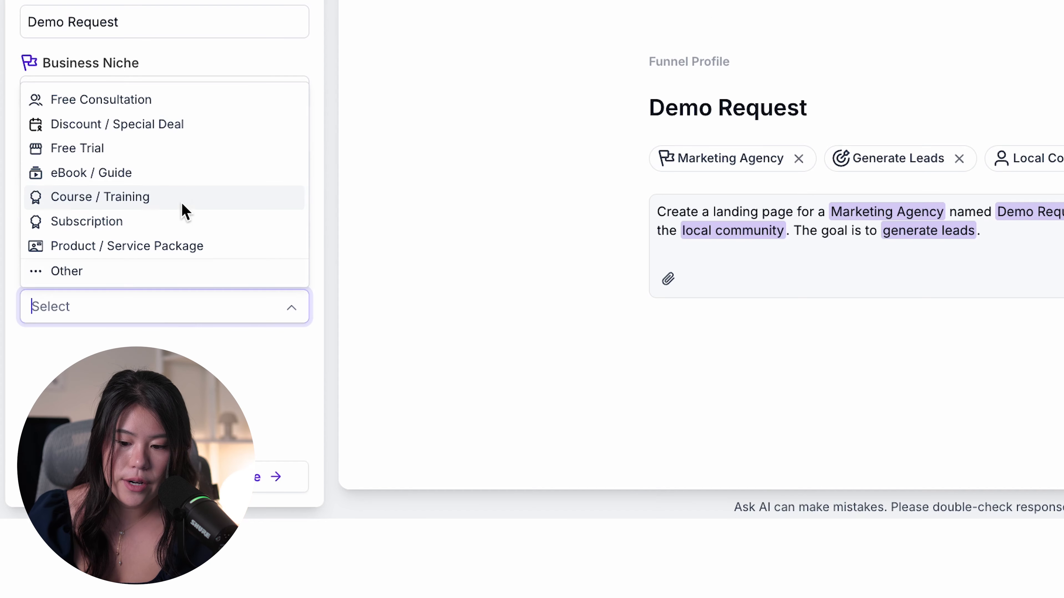
{"action": "left_click", "coordinate": [172, 104]}
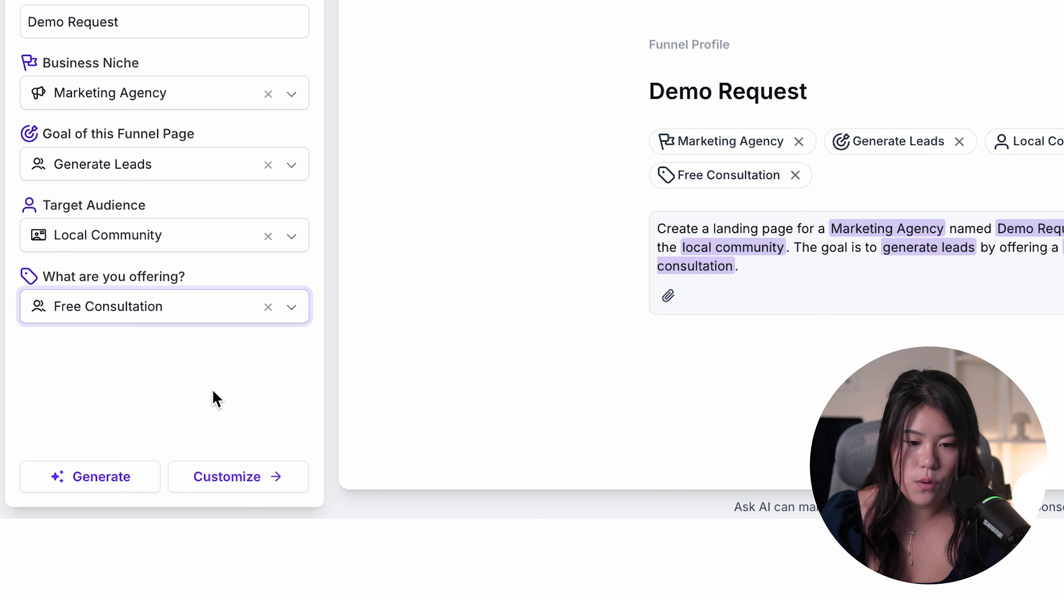
Customize the page with English (US) as language and a Professional tone, and generate it
{"action": "left_click", "coordinate": [248, 478]}
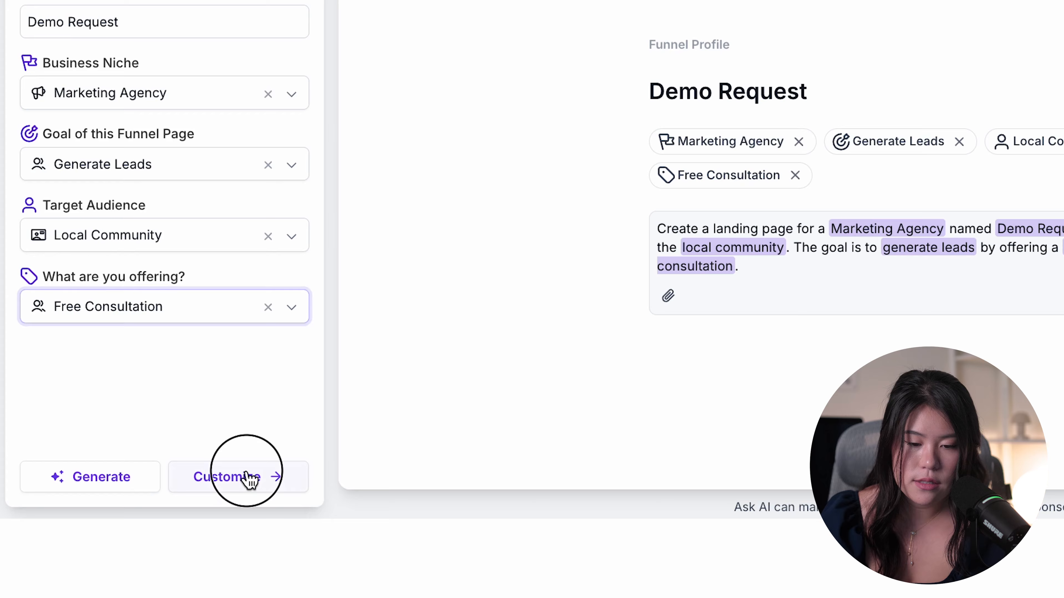
{"action": "left_click", "coordinate": [161, 55]}
{"action": "left_click", "coordinate": [140, 94]}
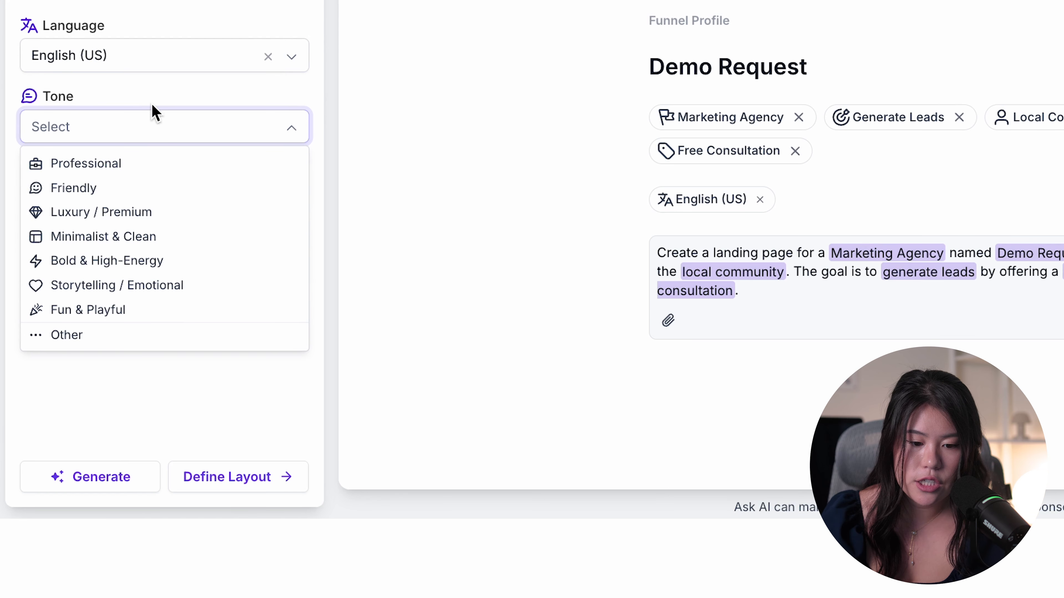
{"action": "left_click", "coordinate": [139, 175]}
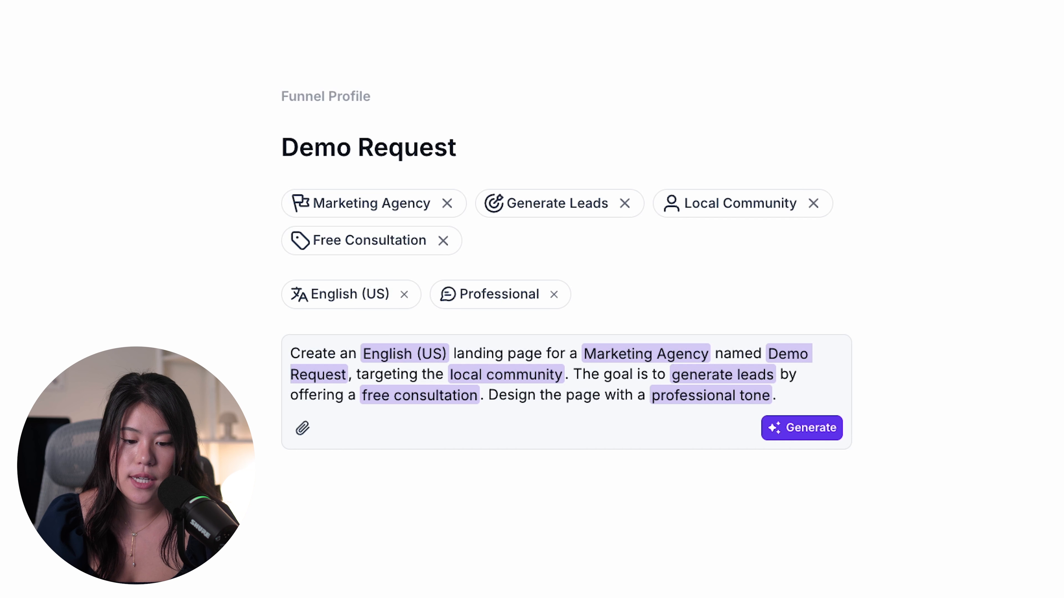
{"action": "left_click", "coordinate": [802, 428]}
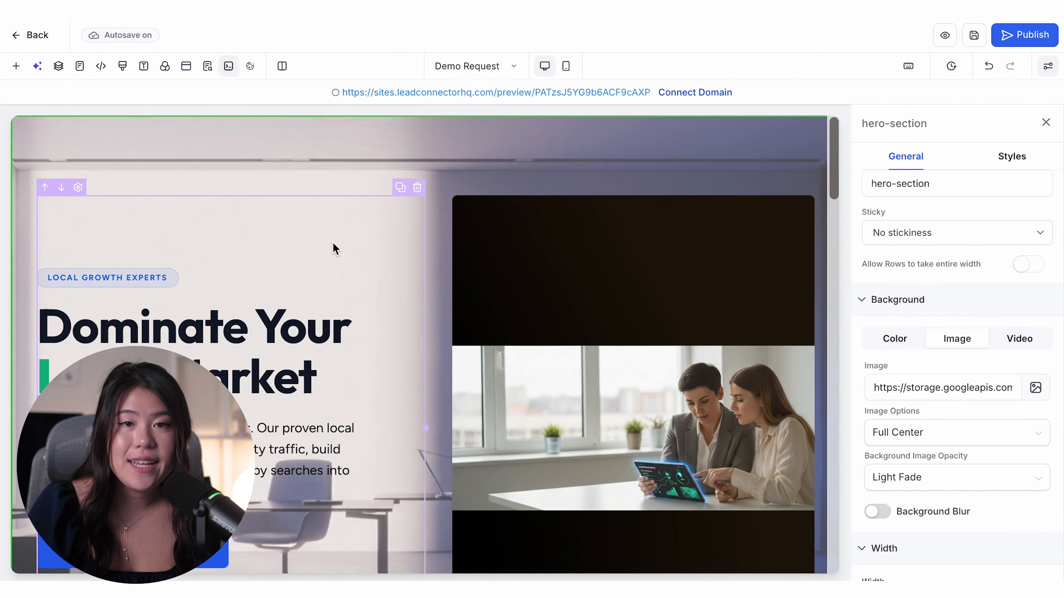
Review the generated landing page from the hero section through the service cards, client results and consultation form to the footer
{"action": "scroll", "coordinate": [335, 249], "scroll_direction": "down", "scroll_amount": 5}
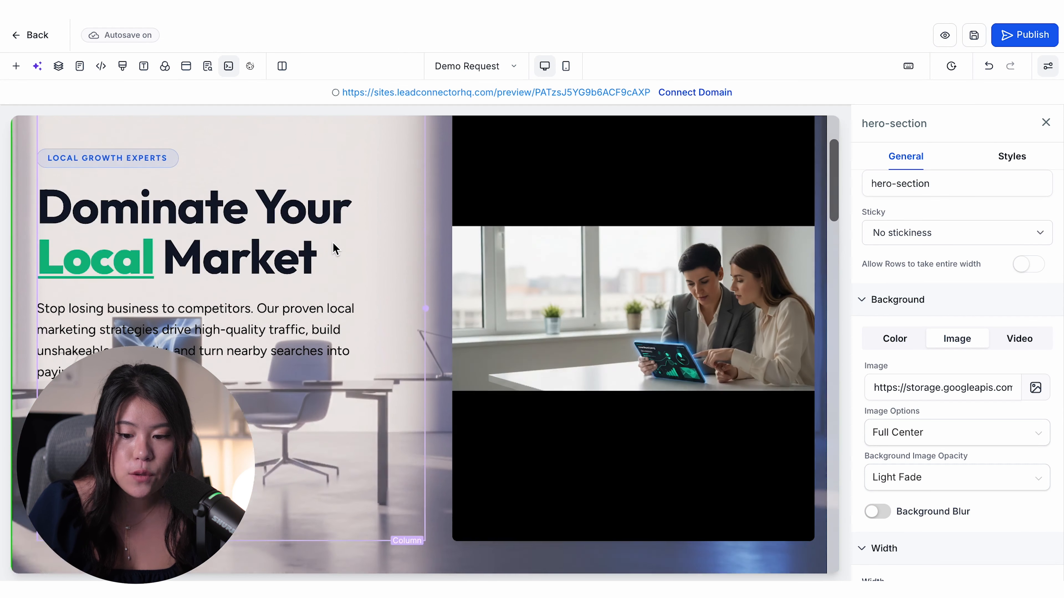
{"action": "scroll", "coordinate": [333, 243], "scroll_direction": "up", "scroll_amount": 1}
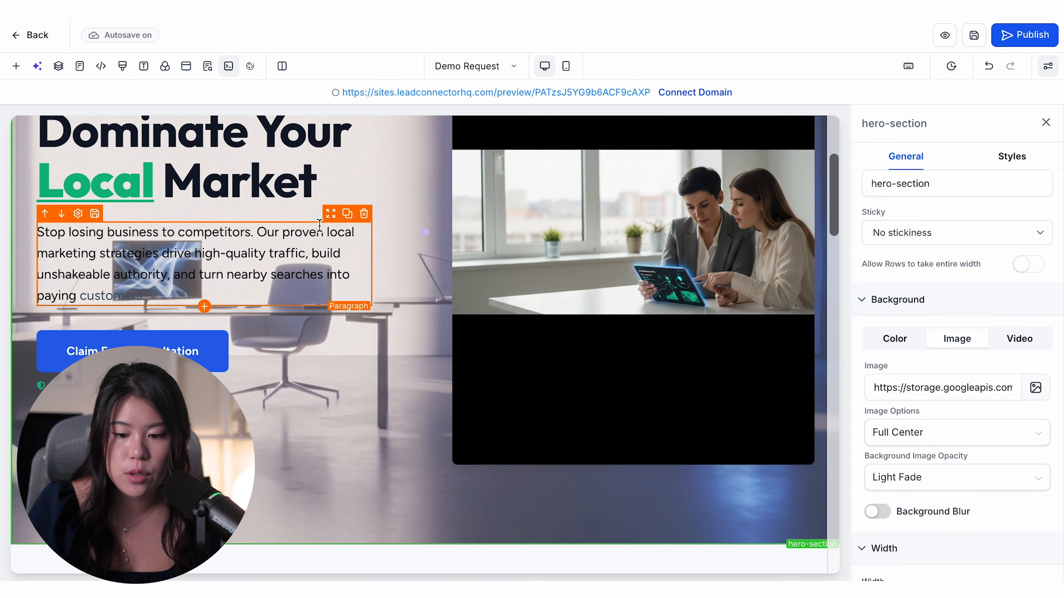
{"action": "scroll", "coordinate": [319, 225], "scroll_direction": "down", "scroll_amount": 1}
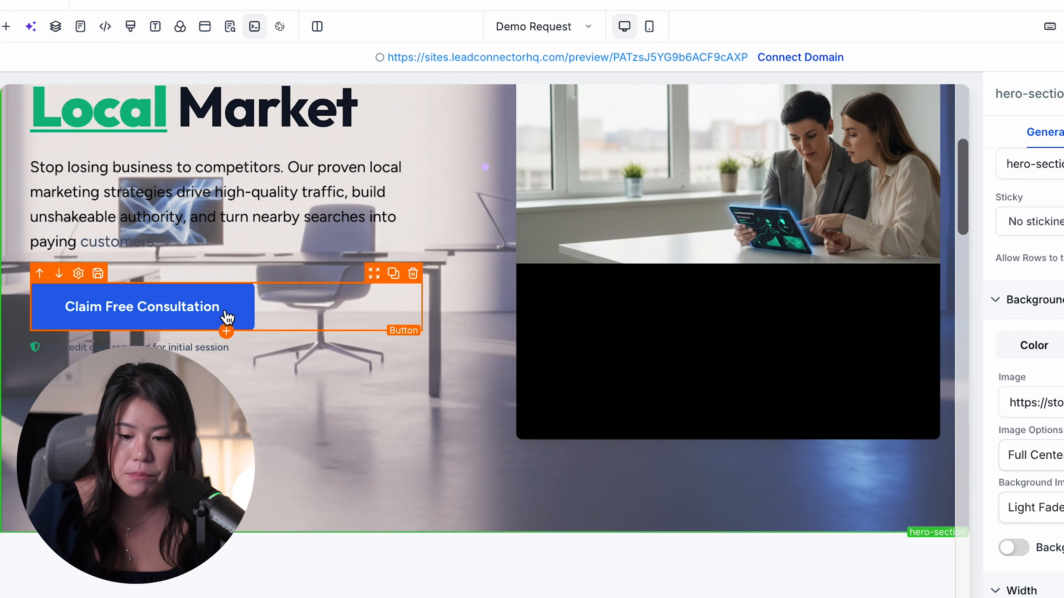
{"action": "scroll", "coordinate": [225, 318], "scroll_direction": "down", "scroll_amount": 3}
{"action": "scroll", "coordinate": [226, 319], "scroll_direction": "down", "scroll_amount": 4}
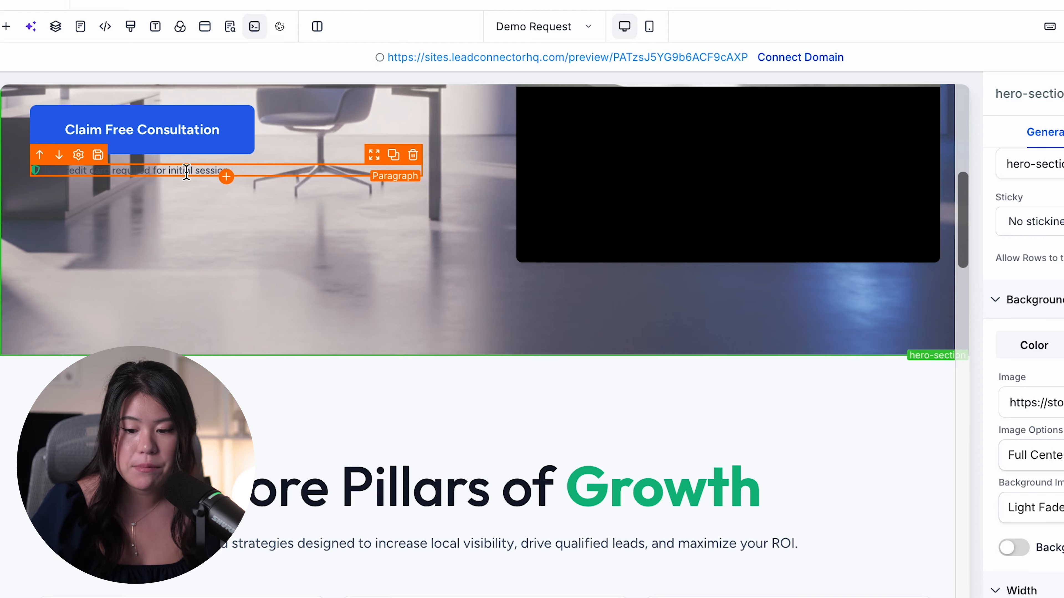
{"action": "scroll", "coordinate": [187, 172], "scroll_direction": "up", "scroll_amount": 15}
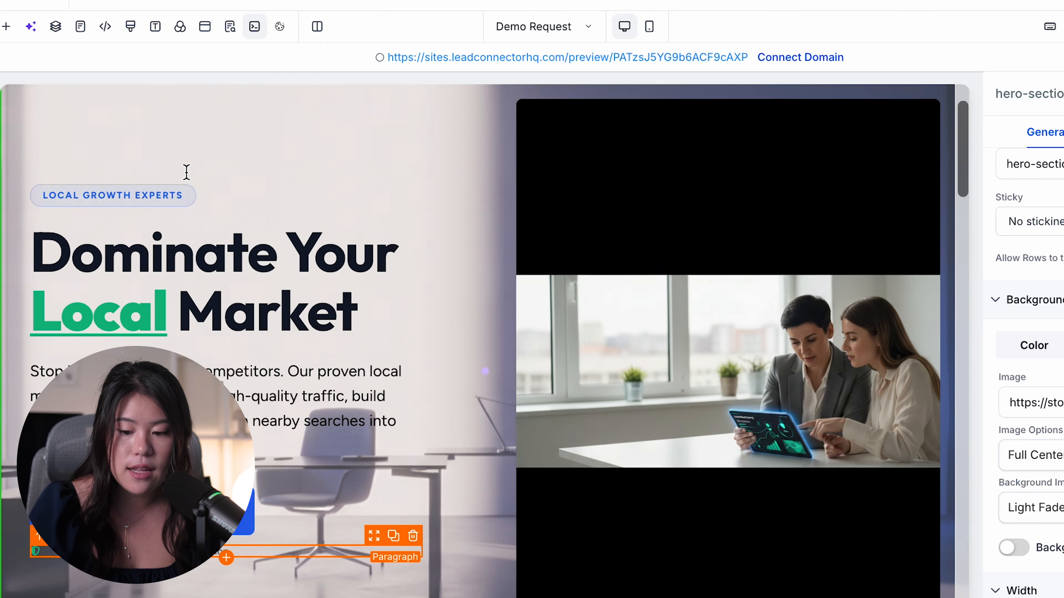
{"action": "scroll", "coordinate": [129, 241], "scroll_direction": "down", "scroll_amount": 2}
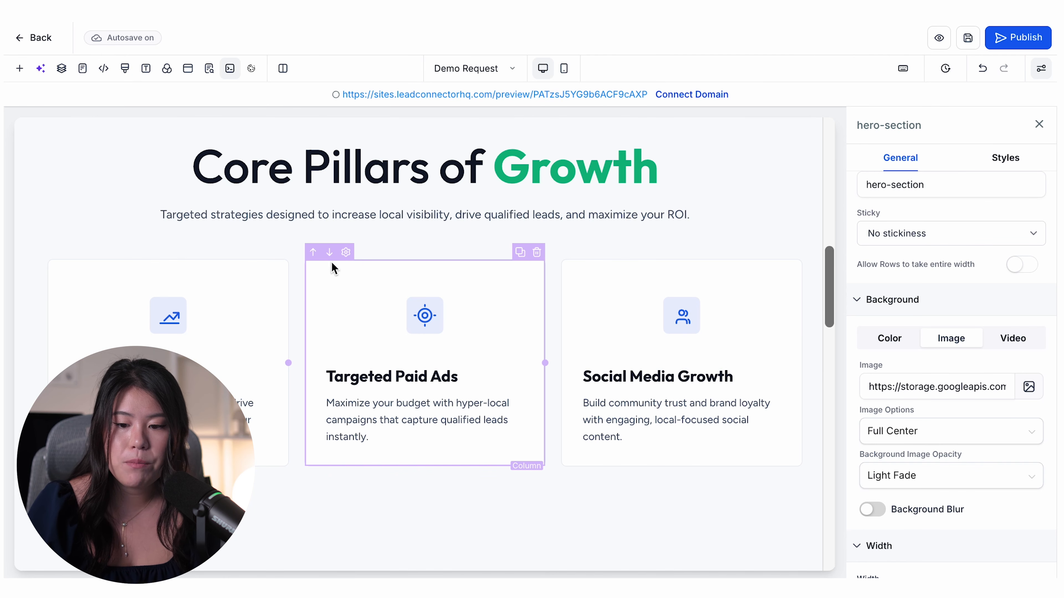
{"action": "scroll", "coordinate": [341, 275], "scroll_direction": "down", "scroll_amount": 5}
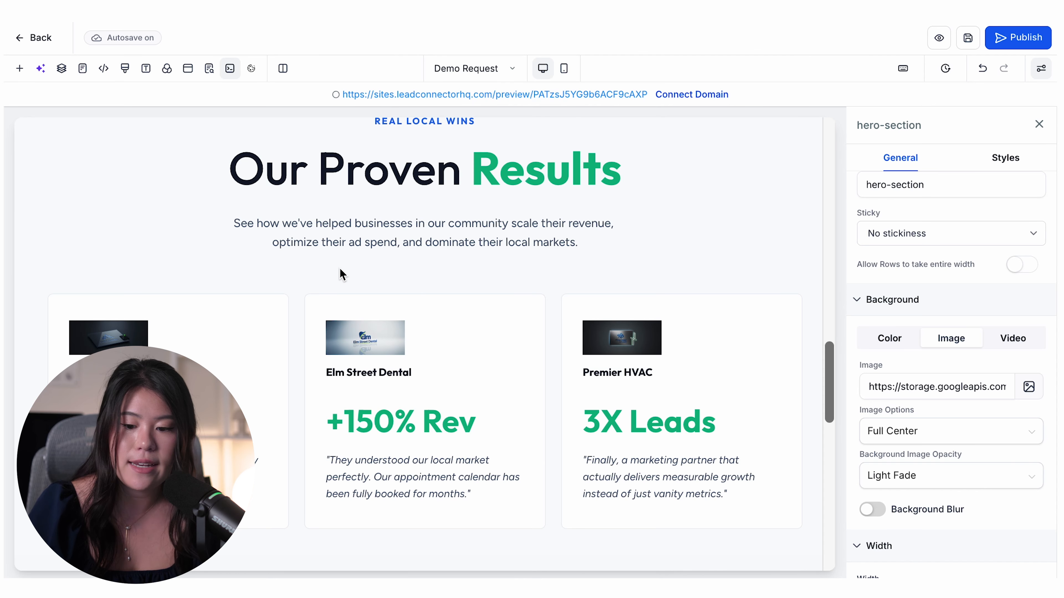
{"action": "scroll", "coordinate": [340, 268], "scroll_direction": "down", "scroll_amount": 5}
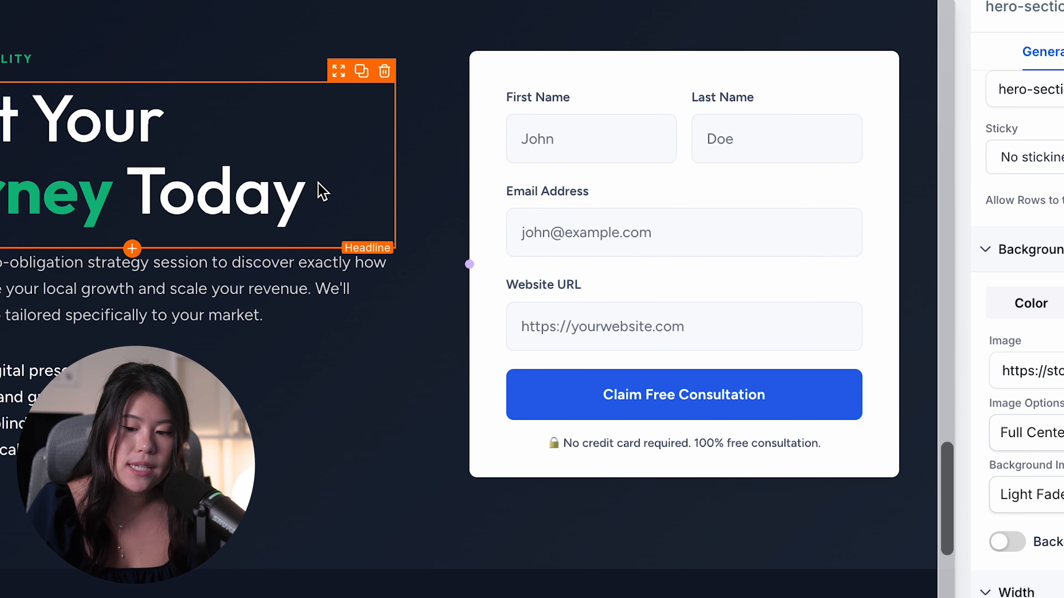
{"action": "scroll", "coordinate": [323, 193], "scroll_direction": "down", "scroll_amount": 1}
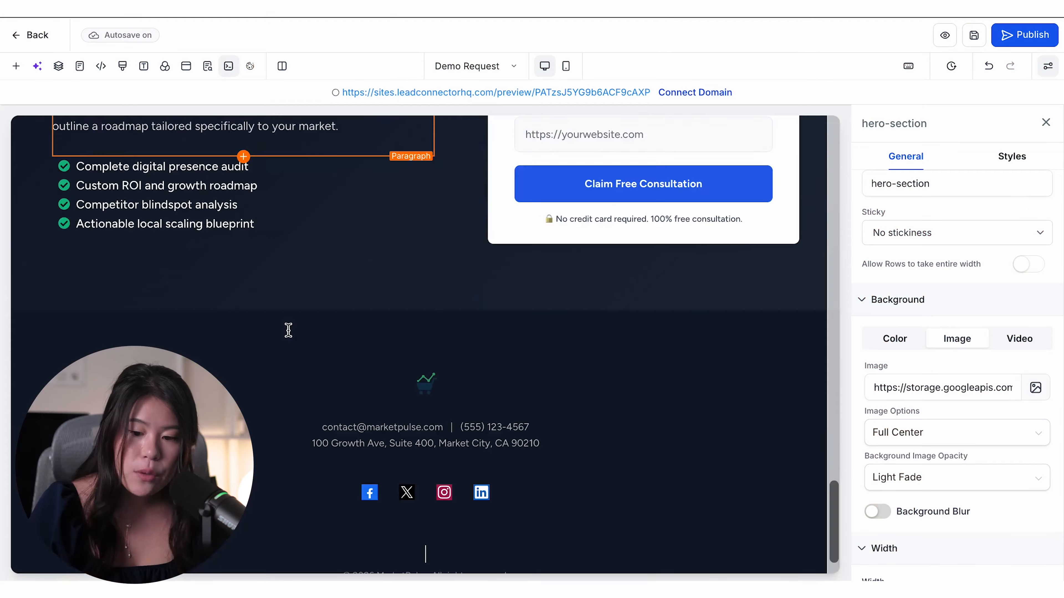
{"action": "scroll", "coordinate": [289, 330], "scroll_direction": "up", "scroll_amount": 15}
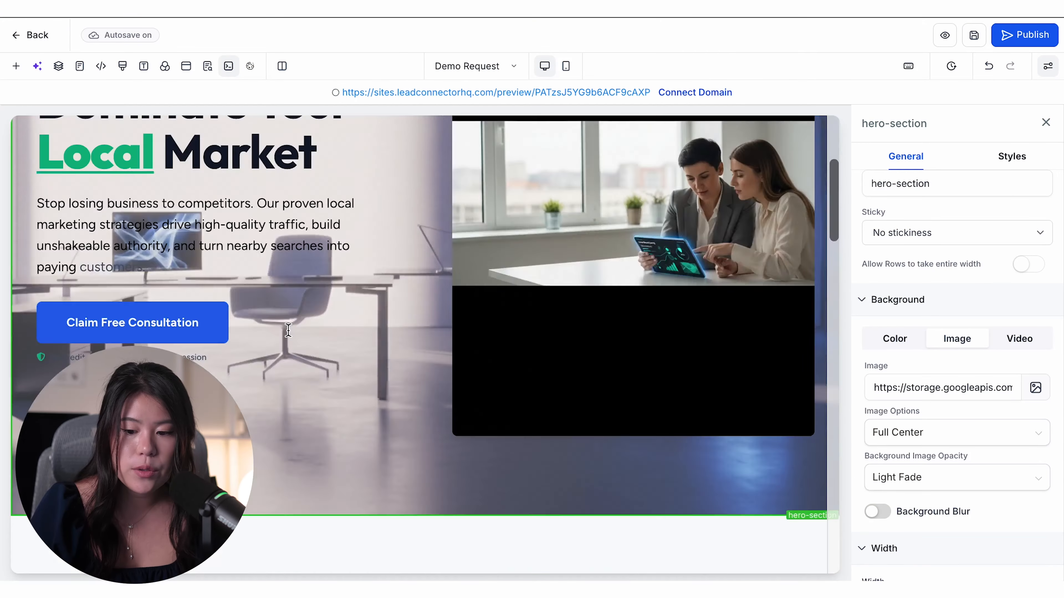
{"action": "scroll", "coordinate": [289, 330], "scroll_direction": "up", "scroll_amount": 5}
{"action": "scroll", "coordinate": [288, 330], "scroll_direction": "down", "scroll_amount": 2}
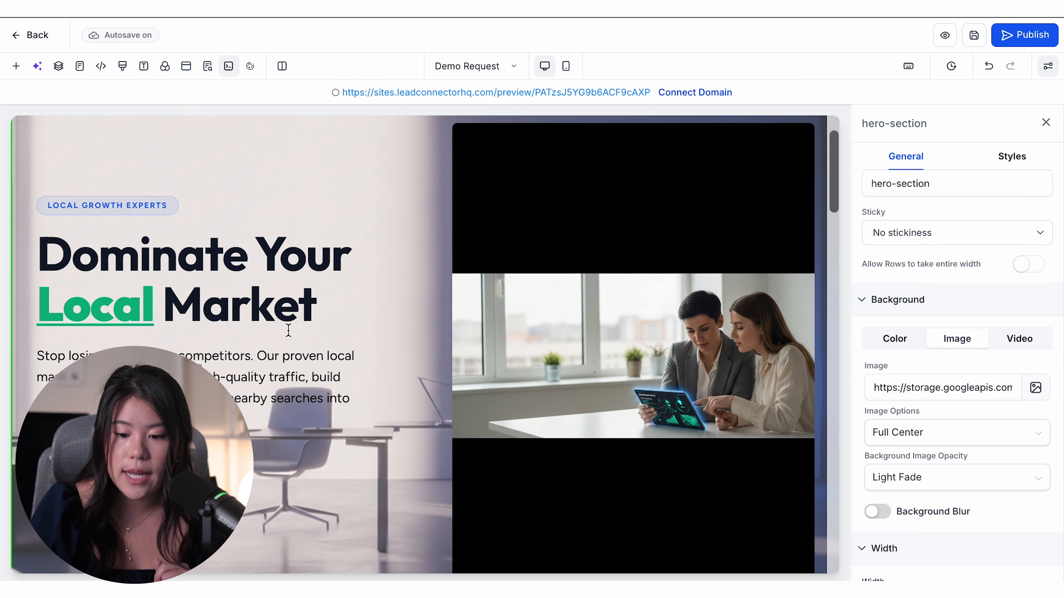
Open the AI assistant, and examine the hero section's general settings and its spacing, border, shadow and visibility styles
{"action": "left_click", "coordinate": [36, 67]}
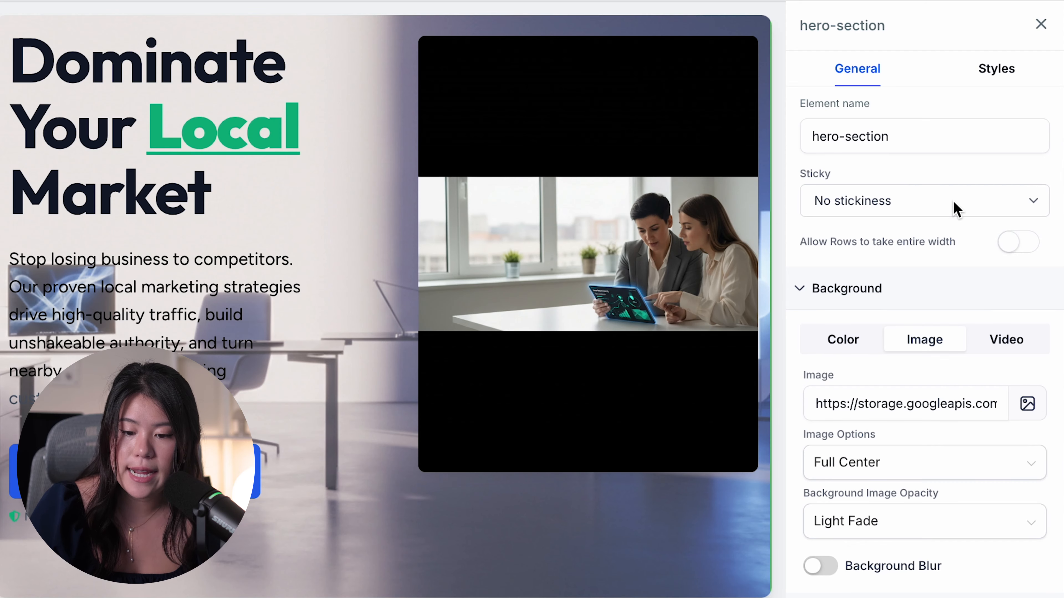
{"action": "scroll", "coordinate": [956, 208], "scroll_direction": "down", "scroll_amount": 3}
{"action": "scroll", "coordinate": [956, 208], "scroll_direction": "up", "scroll_amount": 3}
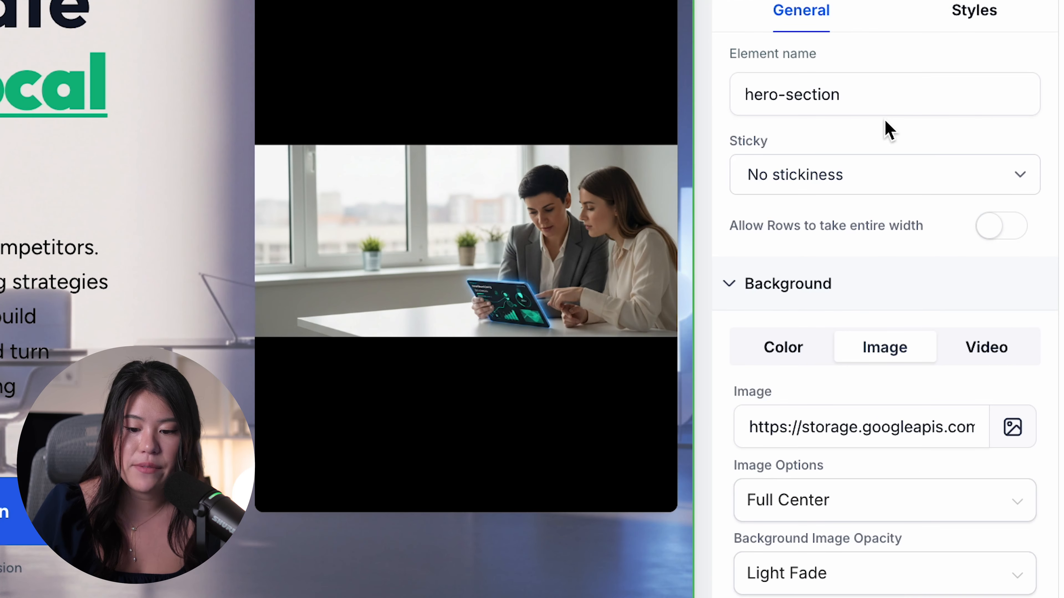
{"action": "scroll", "coordinate": [884, 121], "scroll_direction": "down", "scroll_amount": 3}
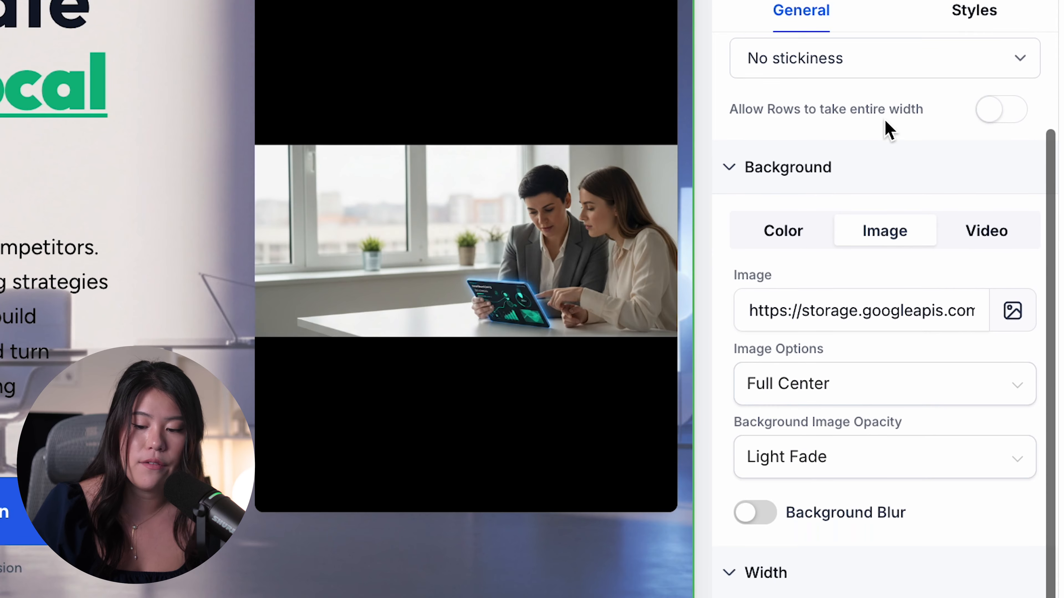
{"action": "scroll", "coordinate": [884, 120], "scroll_direction": "down", "scroll_amount": 1}
{"action": "left_click", "coordinate": [974, 10]}
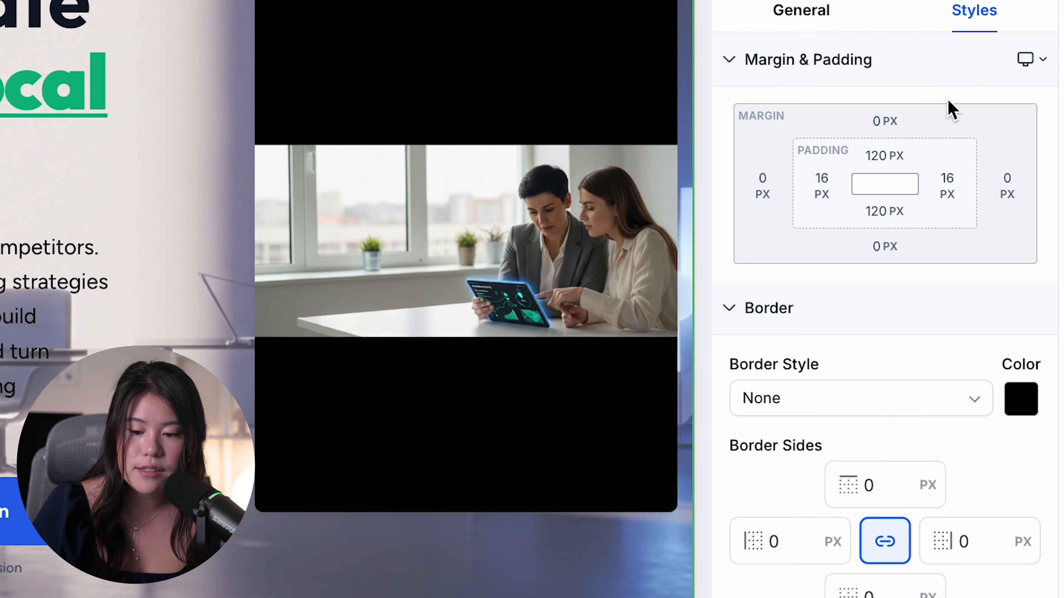
{"action": "scroll", "coordinate": [951, 109], "scroll_direction": "down", "scroll_amount": 12}
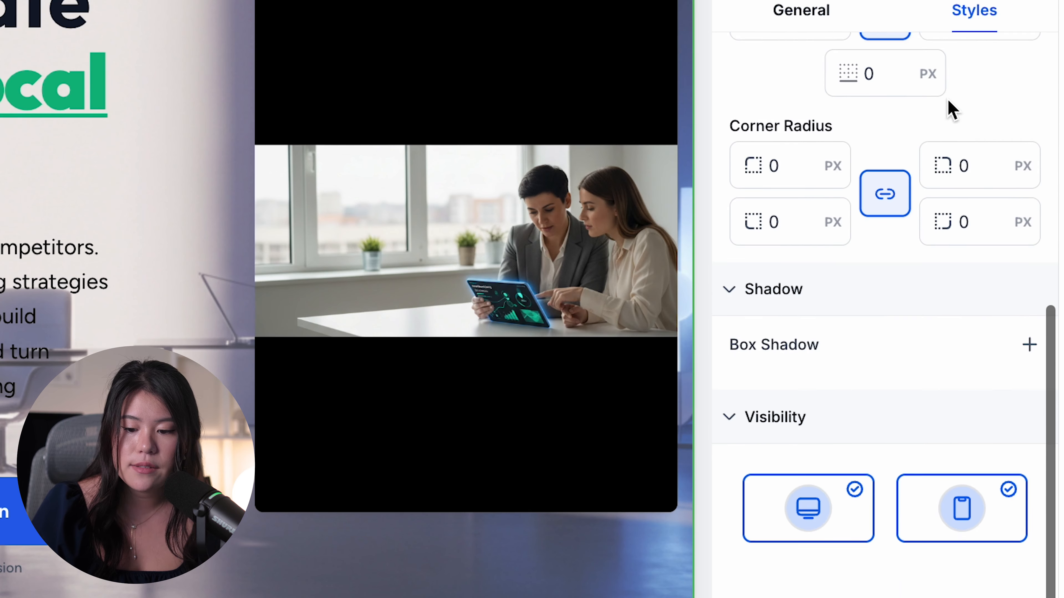
{"action": "scroll", "coordinate": [951, 110], "scroll_direction": "up", "scroll_amount": 10}
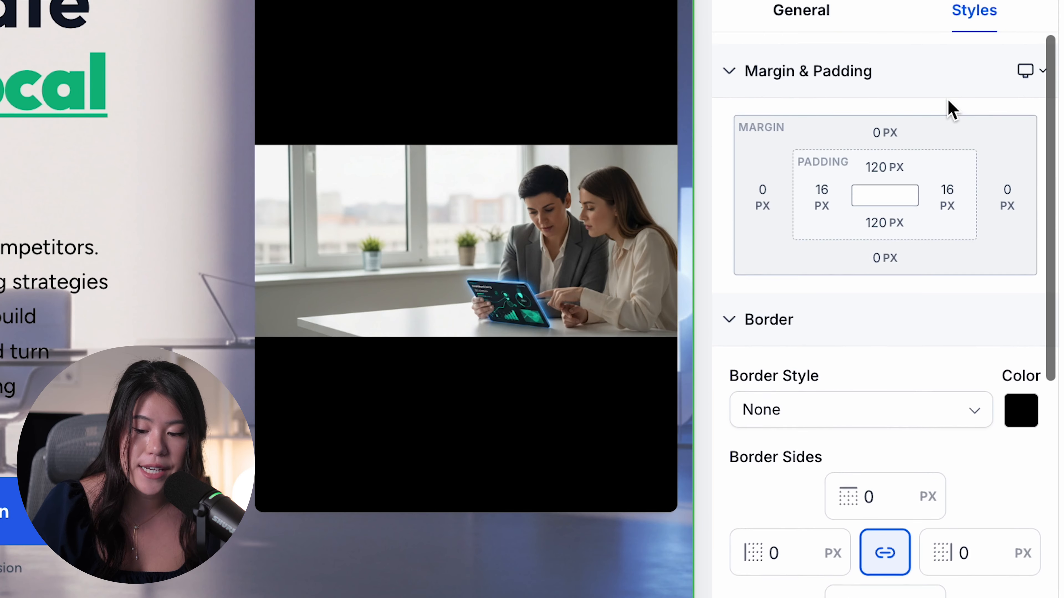
{"action": "scroll", "coordinate": [951, 110], "scroll_direction": "down", "scroll_amount": 10}
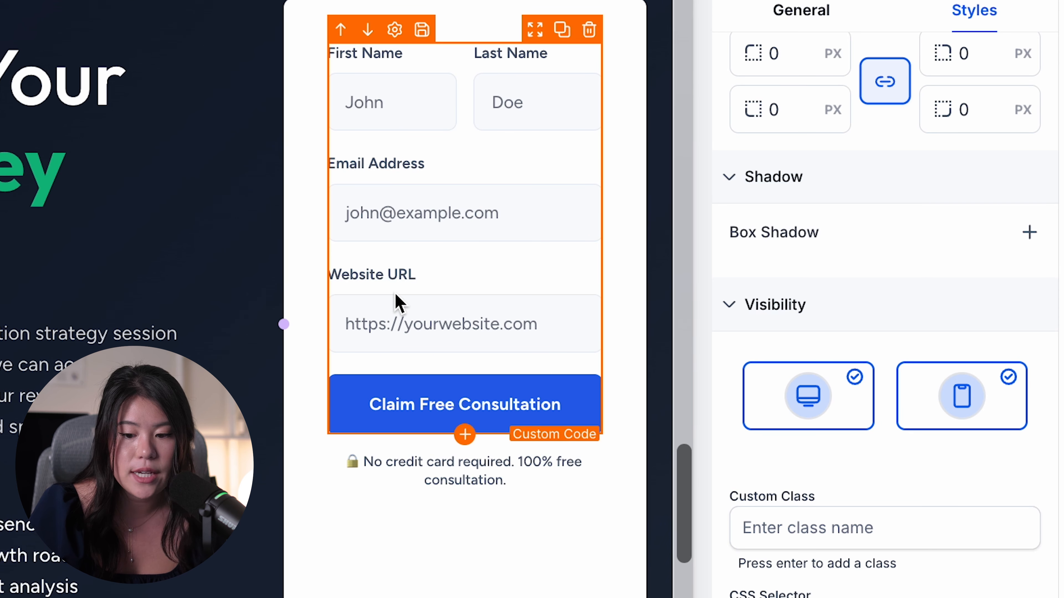
Select the custom code block of the free consultation form and inspect its fields and style settings
{"action": "left_click", "coordinate": [345, 202]}
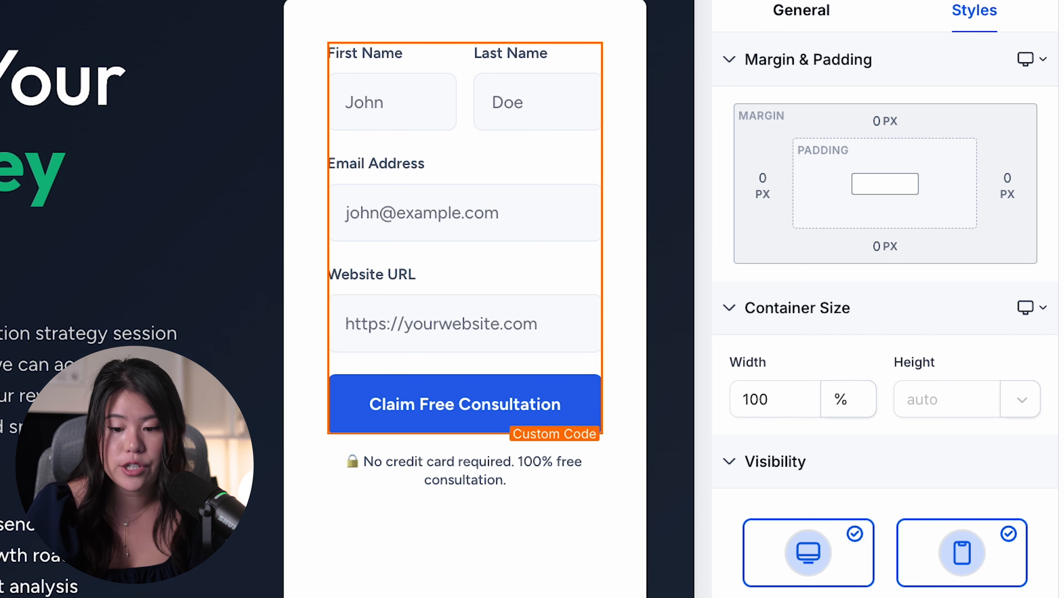
{"action": "left_click", "coordinate": [423, 234]}
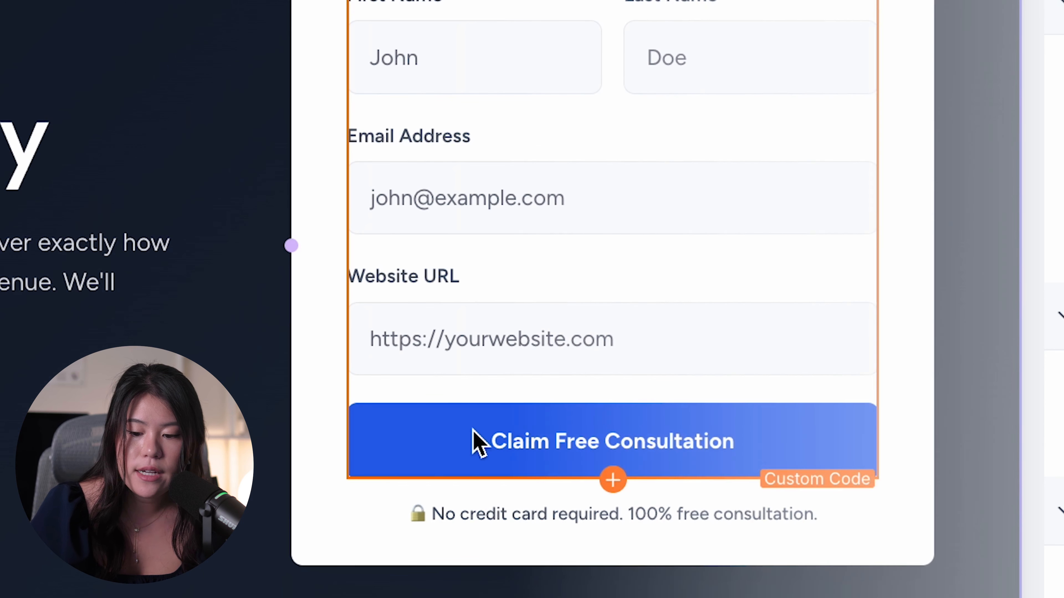
{"action": "left_click", "coordinate": [551, 488]}
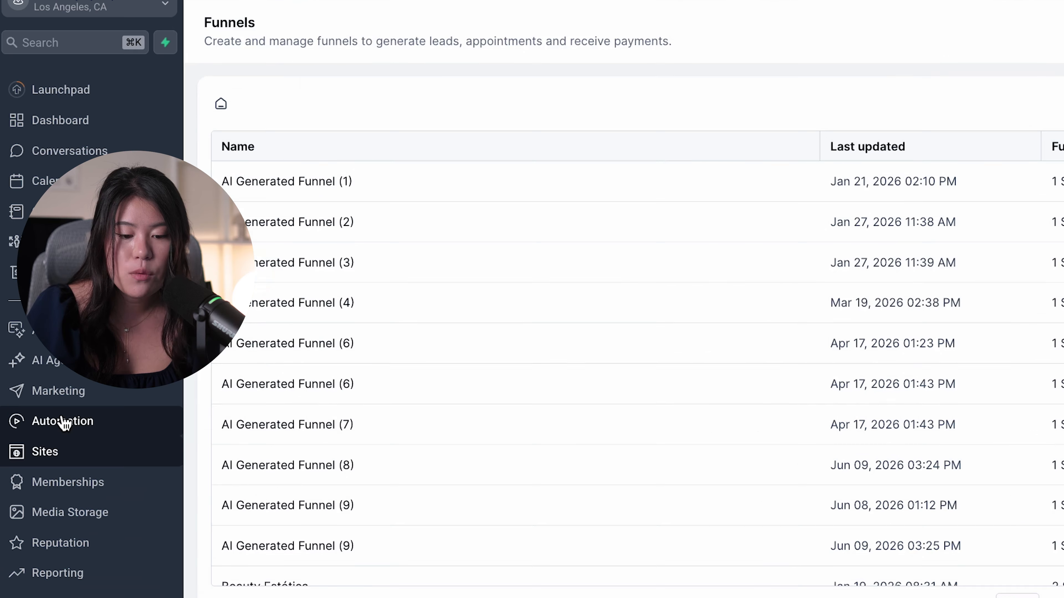
Have AI build an automation workflow for demo request form submissions, with confirmation SMS, email "We received your demo request", pipeline opportunity and internal team notification
{"action": "left_click", "coordinate": [48, 413]}
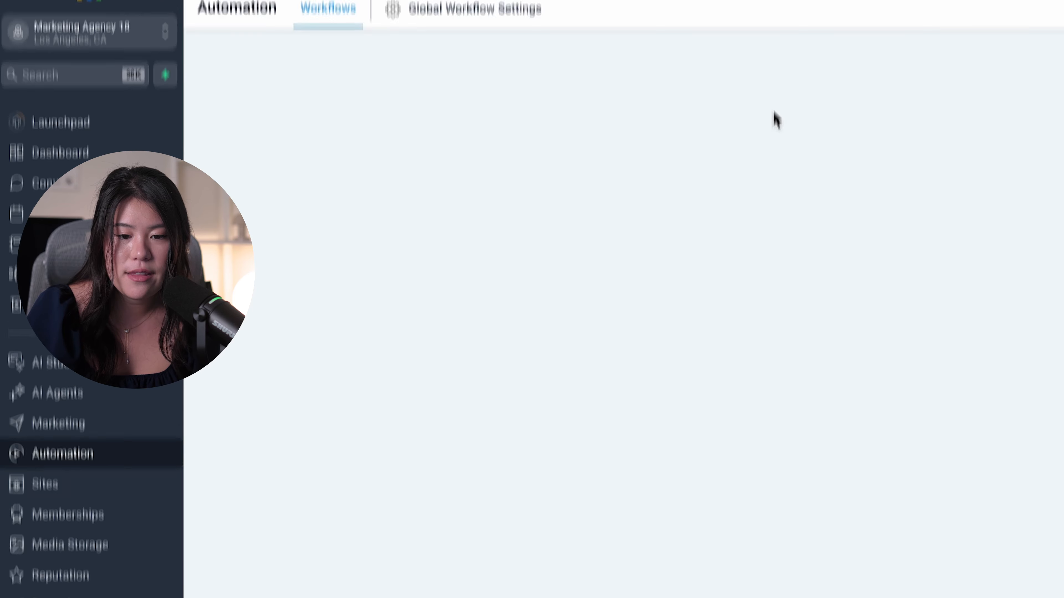
{"action": "left_click", "coordinate": [328, 16]}
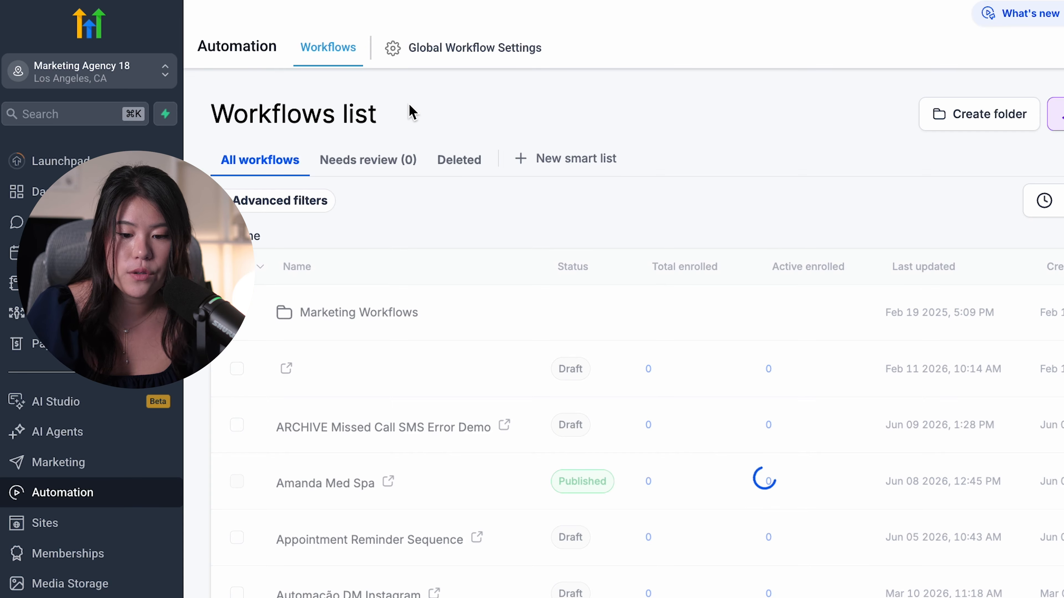
{"action": "left_click", "coordinate": [1056, 118]}
{"action": "type", "text": "After sending a proposa"}
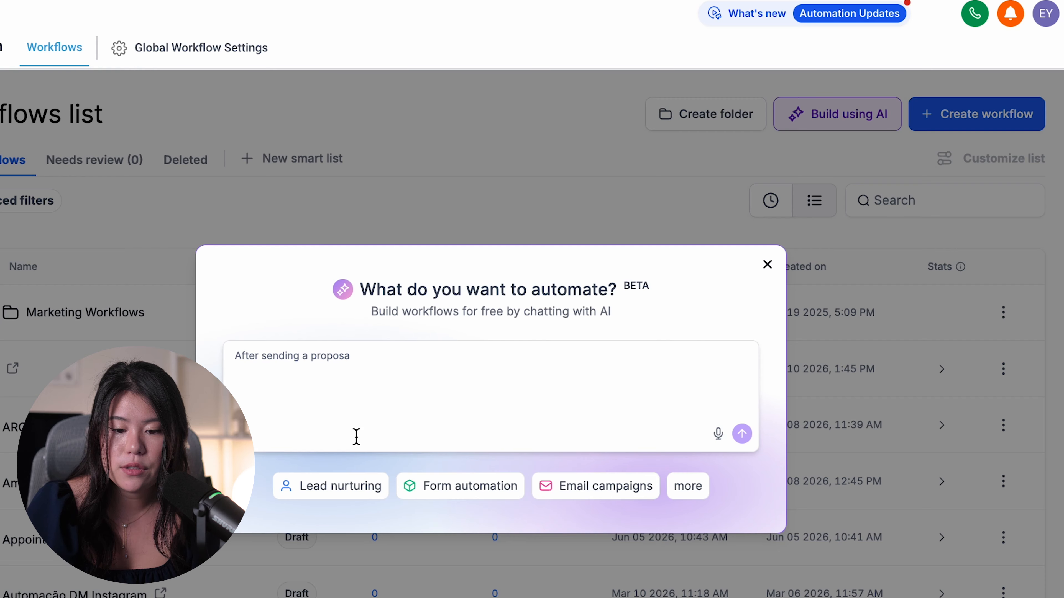
{"action": "type", "text": "l, wait 24 hours then send"}
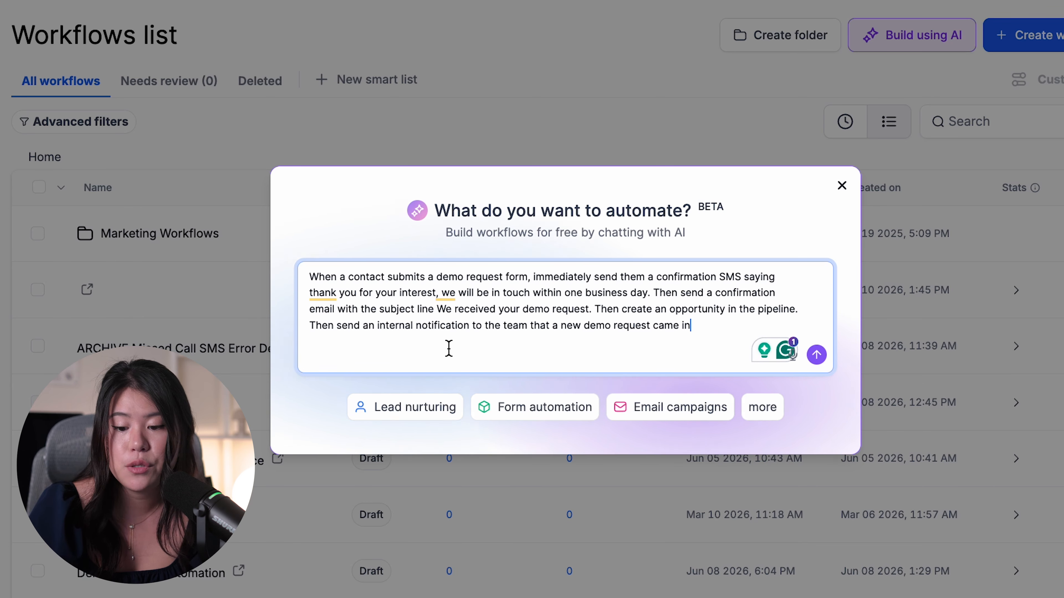
{"action": "left_click", "coordinate": [817, 355]}
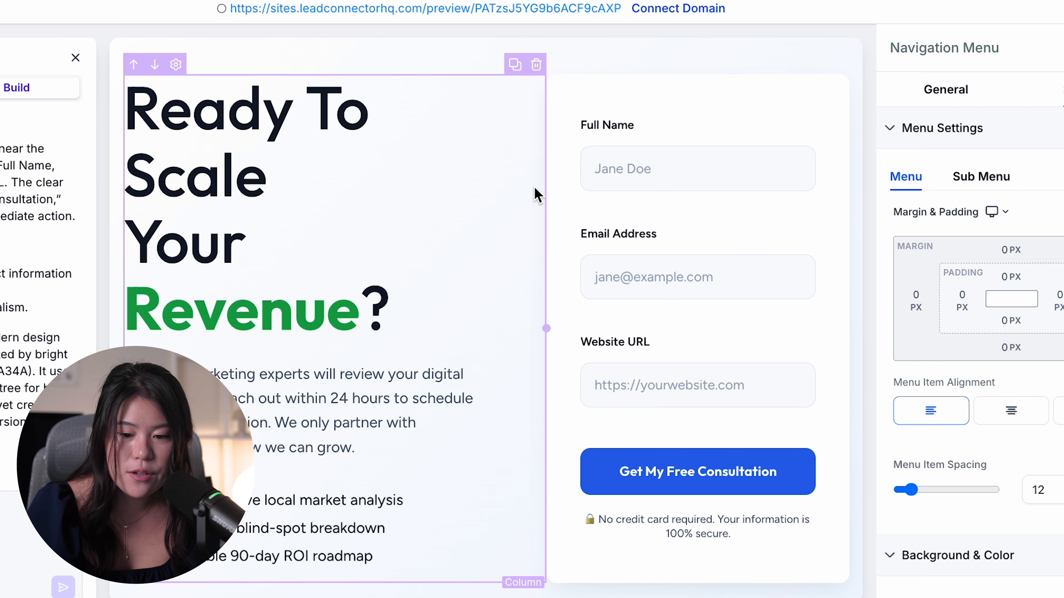
Review the AI assistant's description of the funnel page's sections, from the consultation form back to the main navigation
{"action": "scroll", "coordinate": [38, 287], "scroll_direction": "up", "scroll_amount": 4}
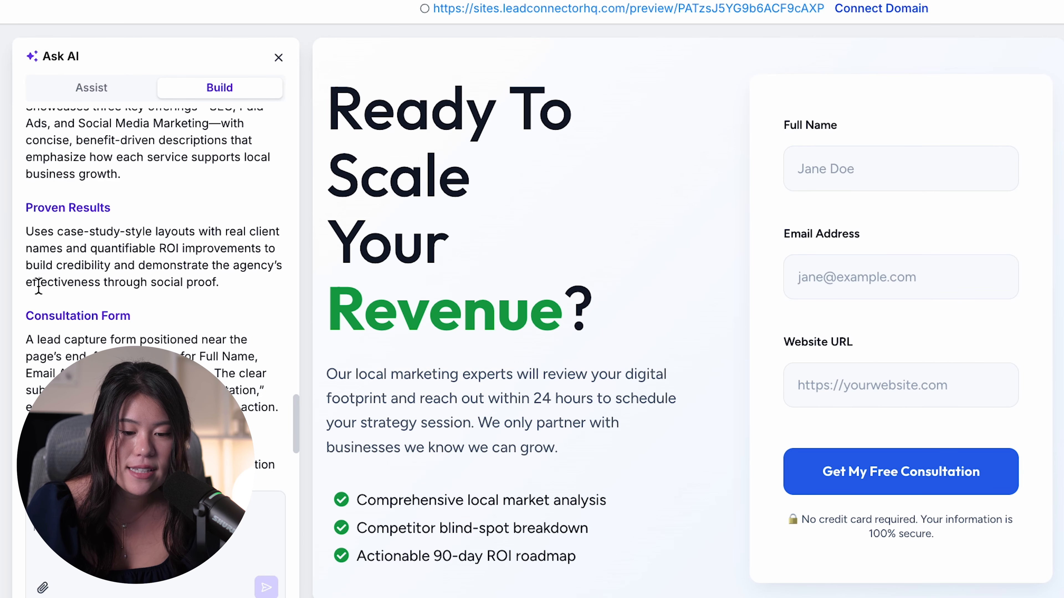
{"action": "scroll", "coordinate": [38, 287], "scroll_direction": "up", "scroll_amount": 6}
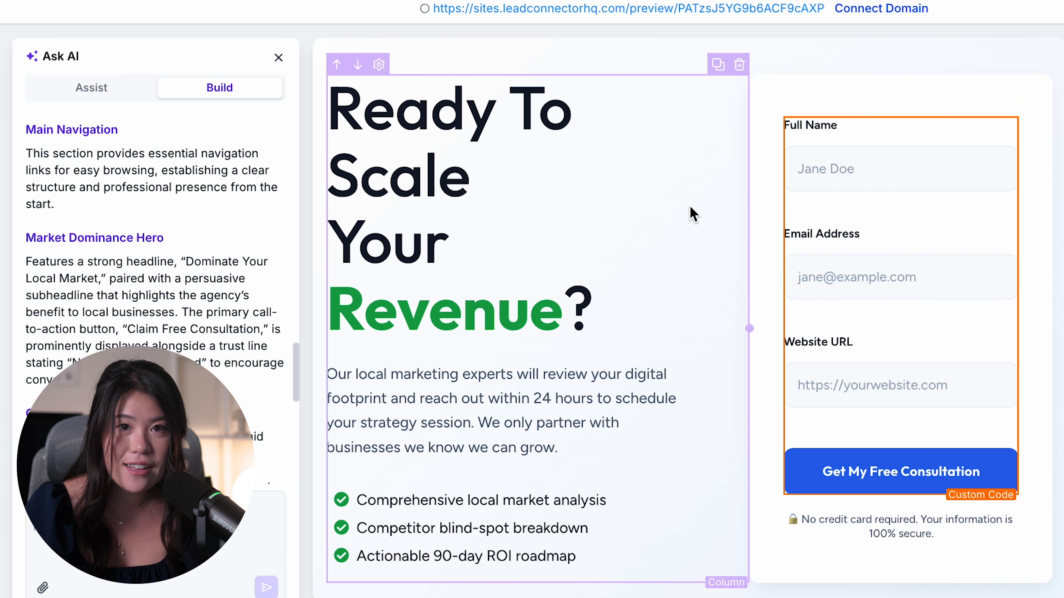
{"action": "scroll", "coordinate": [693, 214], "scroll_direction": "down", "scroll_amount": 1}
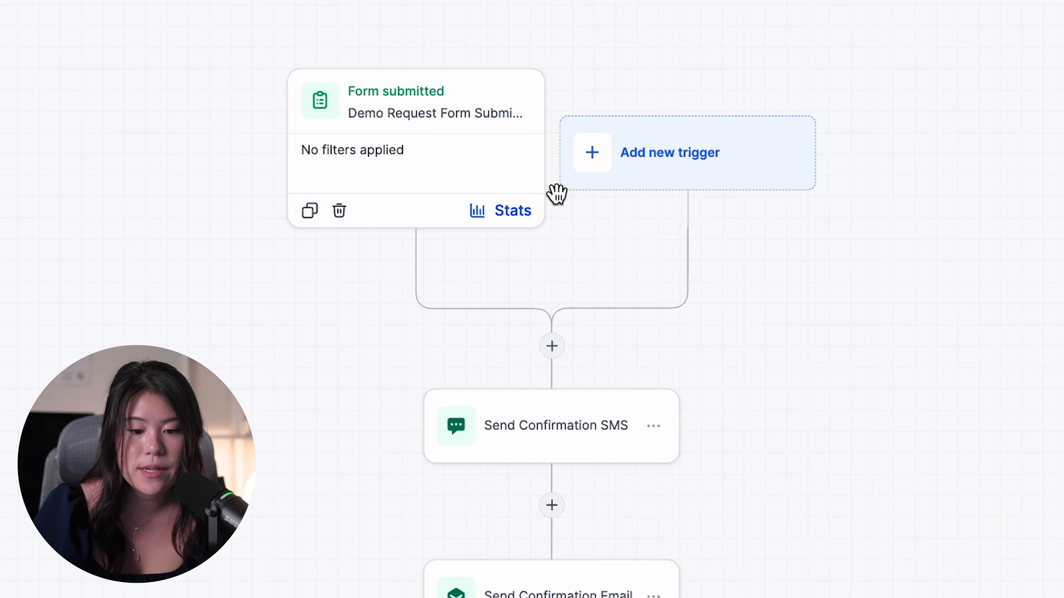
Examine the generated workflow from its form trigger through its actions, and read the message of the Send Confirmation SMS action
{"action": "scroll", "coordinate": [671, 240], "scroll_direction": "down", "scroll_amount": 1}
{"action": "scroll", "coordinate": [681, 176], "scroll_direction": "down", "scroll_amount": 3}
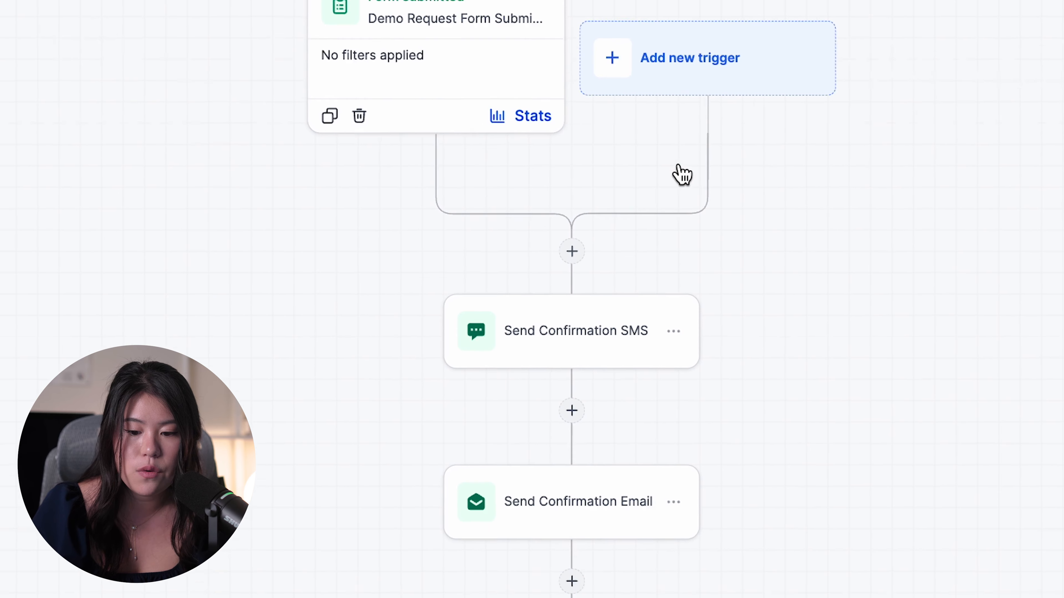
{"action": "scroll", "coordinate": [678, 164], "scroll_direction": "down", "scroll_amount": 4}
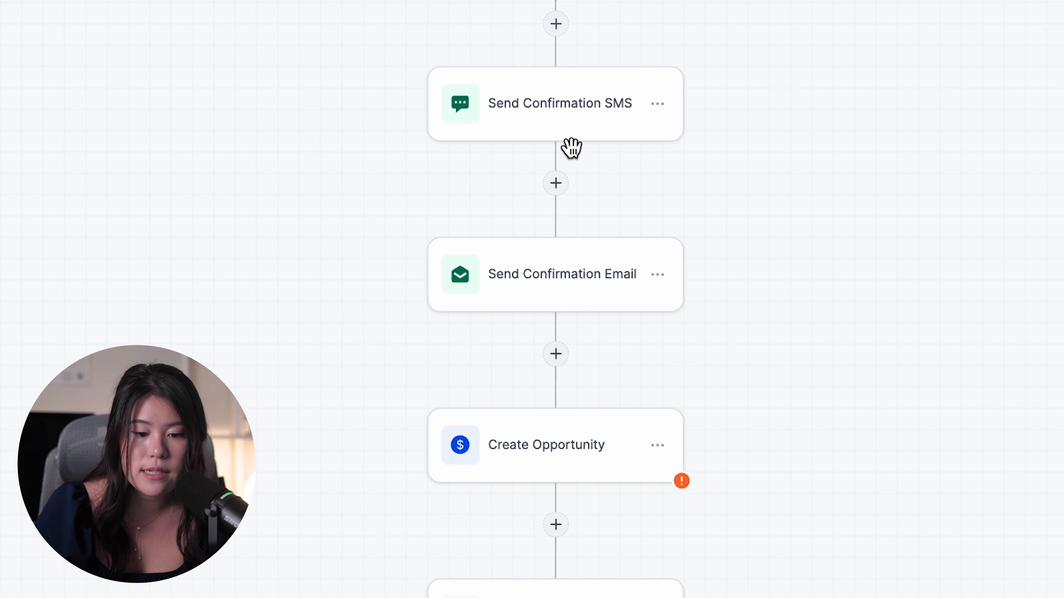
{"action": "left_click", "coordinate": [509, 142]}
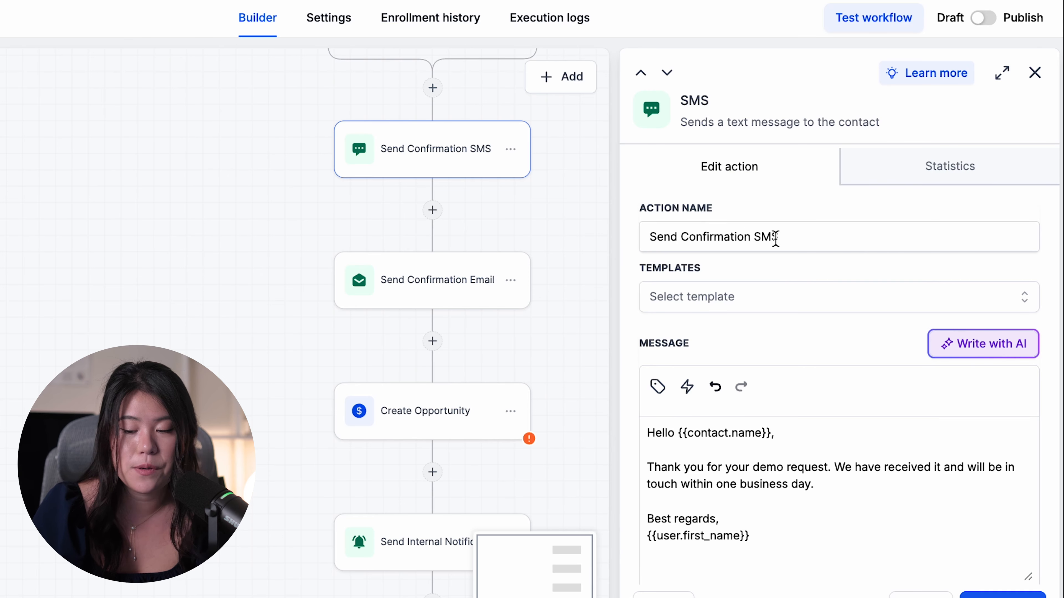
{"action": "scroll", "coordinate": [871, 262], "scroll_direction": "down", "scroll_amount": 5}
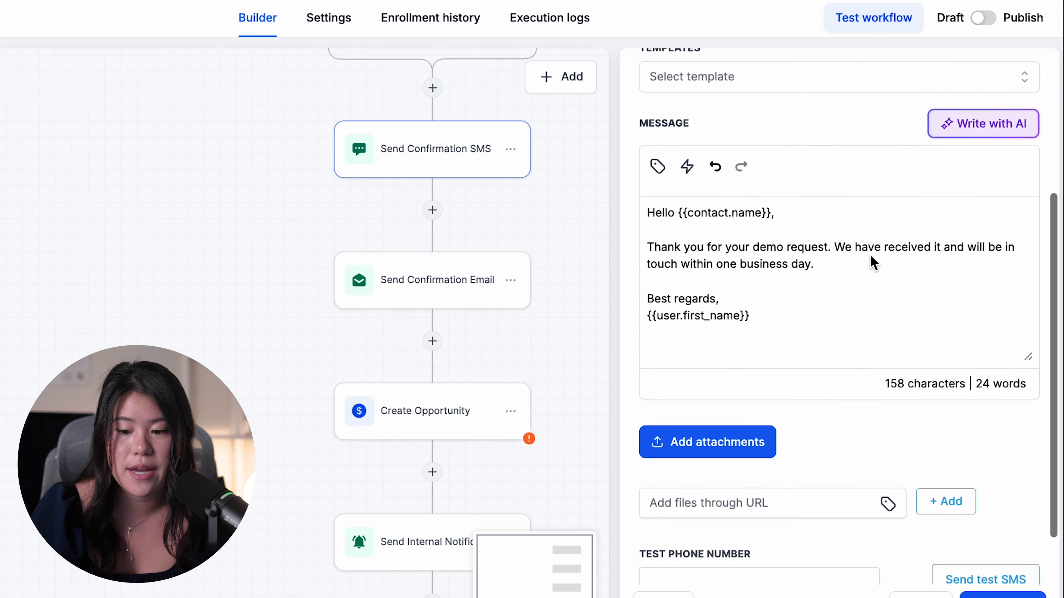
Inspect the Send Confirmation Email action's sender fields, subject, compose option and message body
{"action": "left_click", "coordinate": [481, 287]}
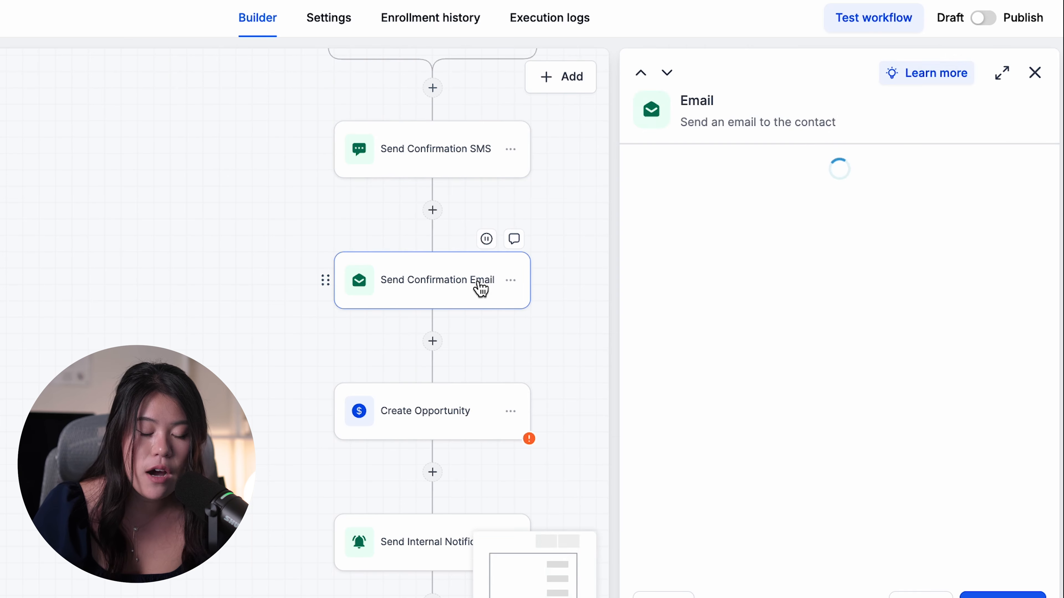
{"action": "scroll", "coordinate": [842, 254], "scroll_direction": "down", "scroll_amount": 6}
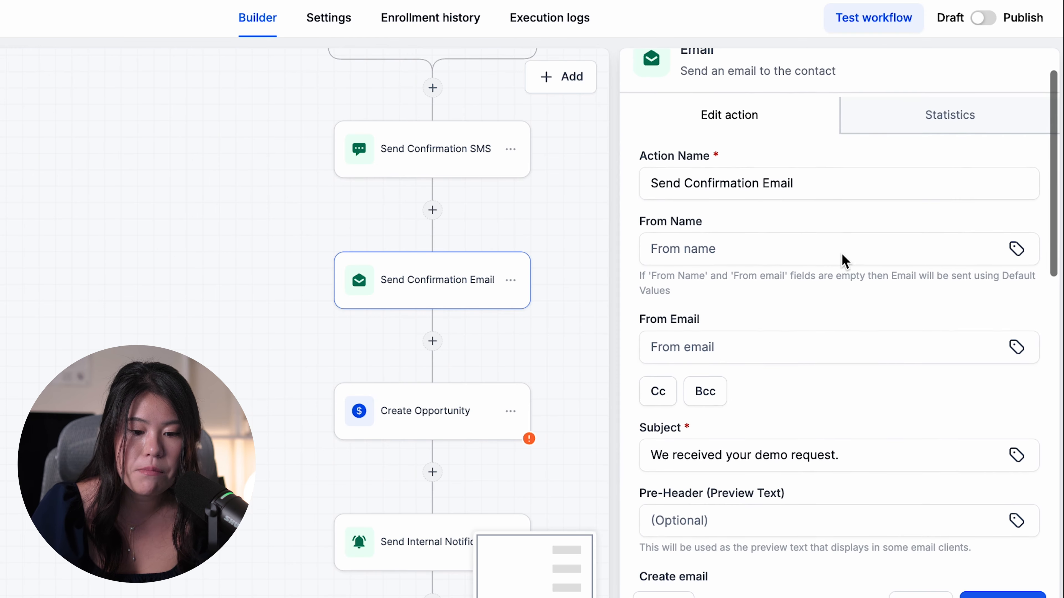
{"action": "scroll", "coordinate": [841, 253], "scroll_direction": "up", "scroll_amount": 5}
{"action": "scroll", "coordinate": [836, 266], "scroll_direction": "down", "scroll_amount": 5}
{"action": "scroll", "coordinate": [837, 268], "scroll_direction": "down", "scroll_amount": 10}
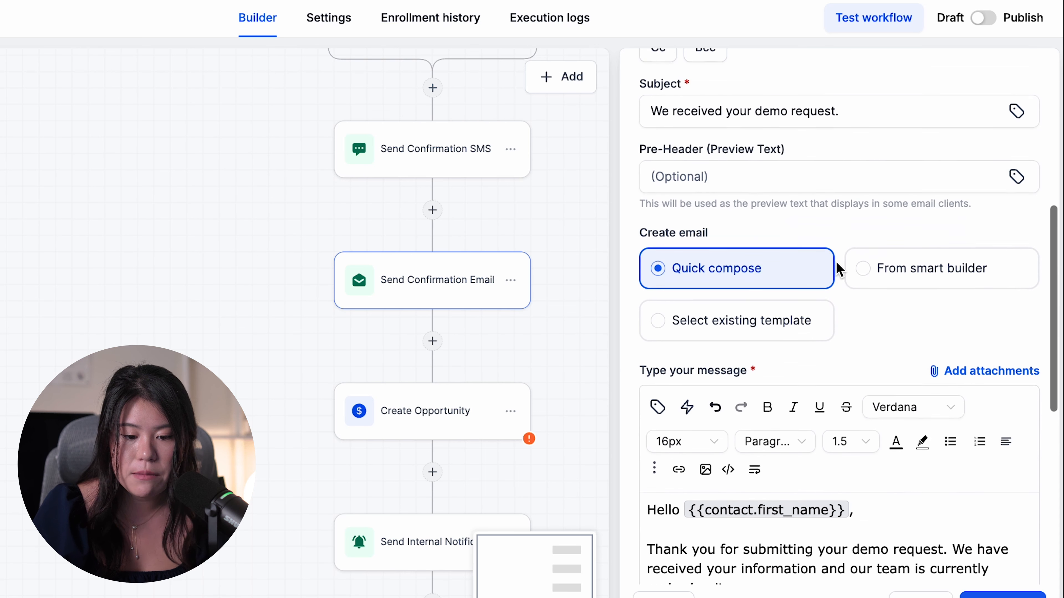
{"action": "scroll", "coordinate": [872, 267], "scroll_direction": "down", "scroll_amount": 5}
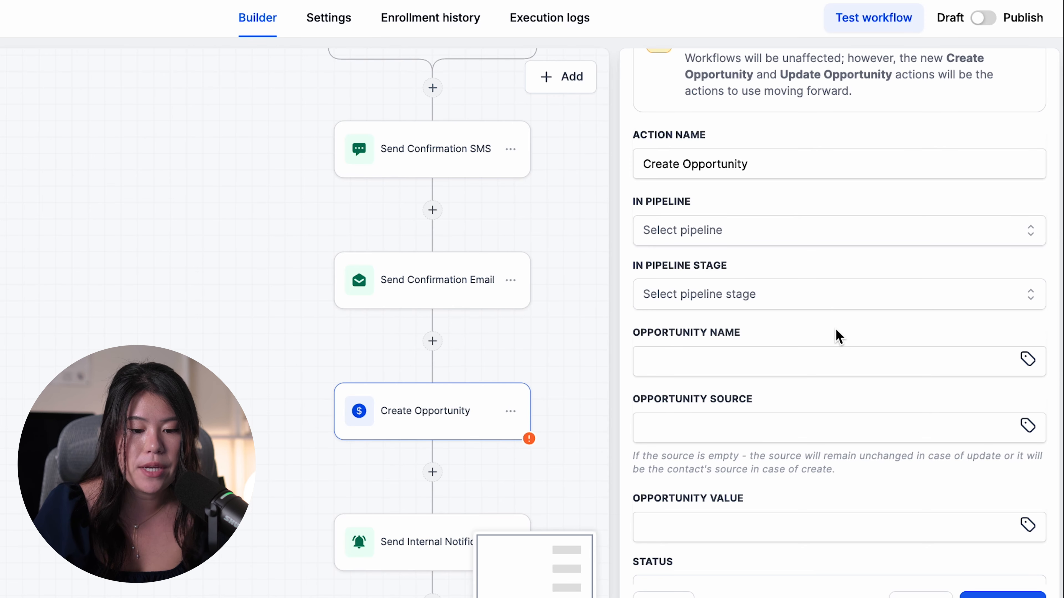
Check the Create Opportunity action's fields, and open the Send Internal Notification action to check its type, title and message
{"action": "scroll", "coordinate": [839, 336], "scroll_direction": "down", "scroll_amount": 3}
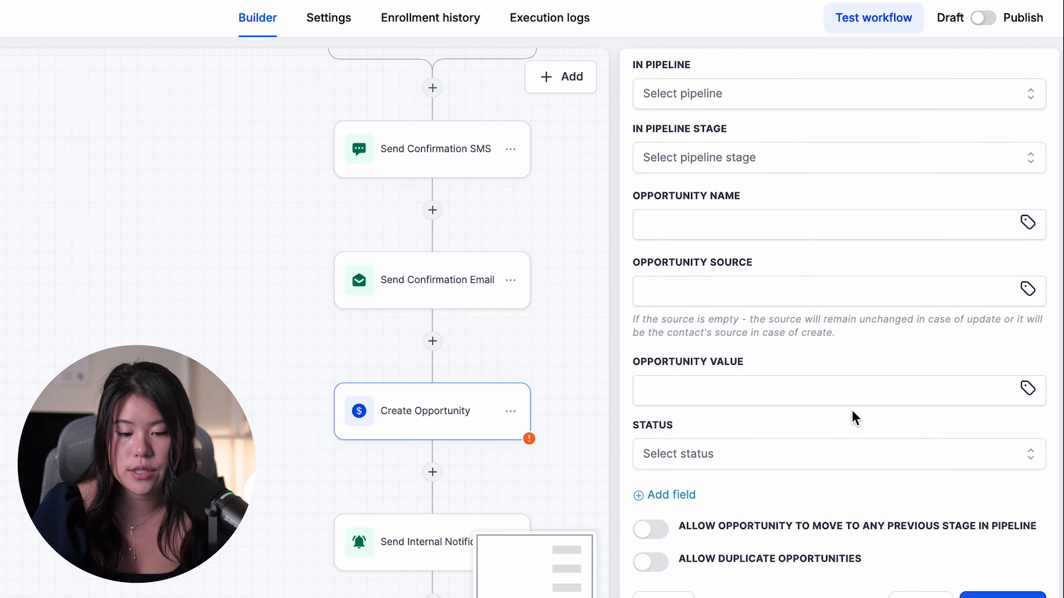
{"action": "scroll", "coordinate": [469, 417], "scroll_direction": "down", "scroll_amount": 3}
{"action": "left_click", "coordinate": [469, 416]}
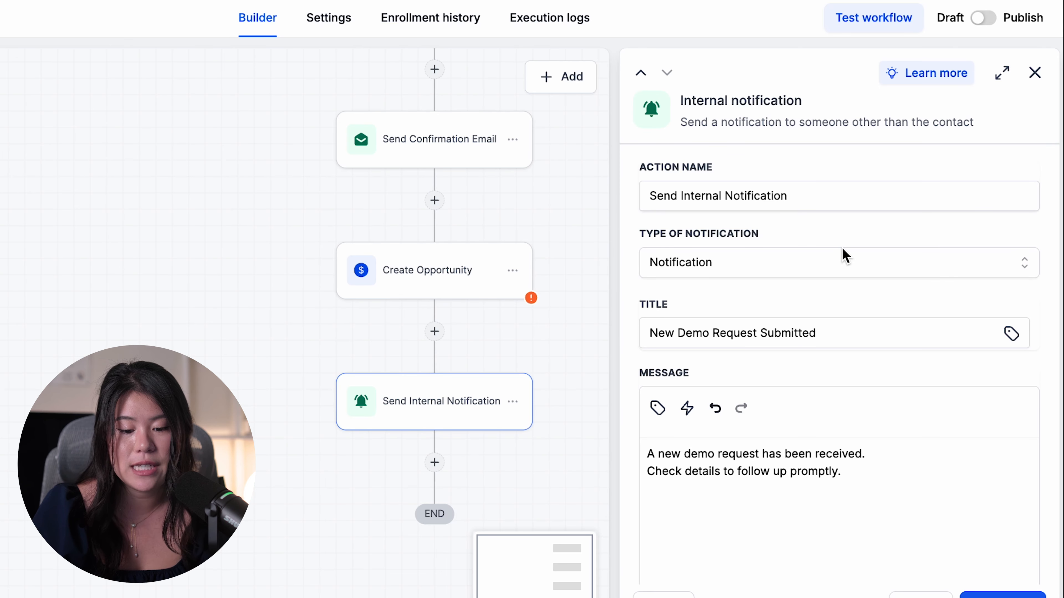
Set the Create Opportunity action's pipeline to Agency Sales Pipeline and its stage to New lead
{"action": "left_click", "coordinate": [449, 289]}
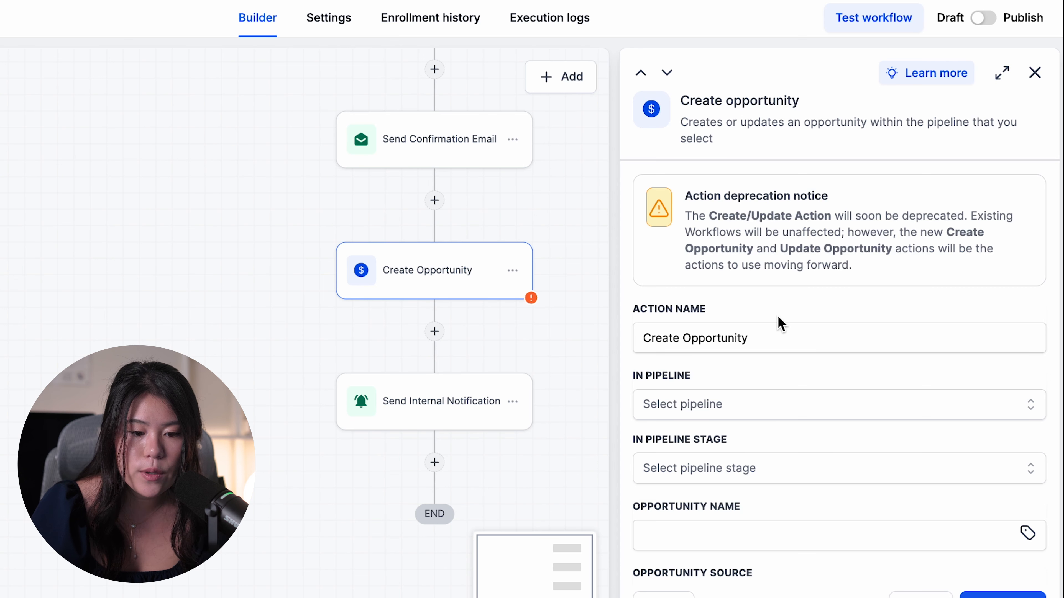
{"action": "scroll", "coordinate": [901, 310], "scroll_direction": "down", "scroll_amount": 1}
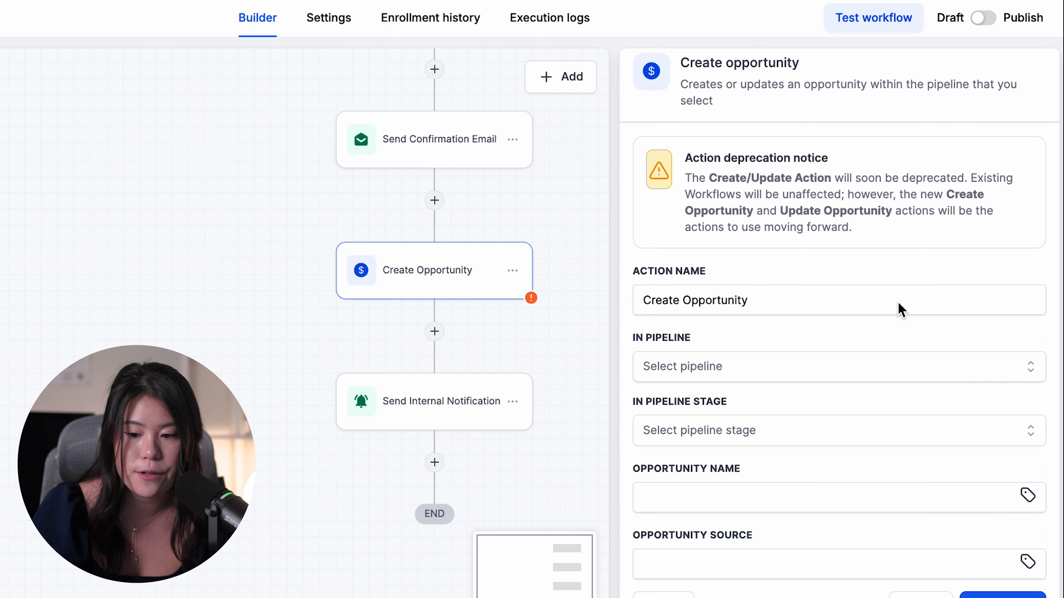
{"action": "scroll", "coordinate": [900, 310], "scroll_direction": "down", "scroll_amount": 4}
{"action": "left_click", "coordinate": [769, 199]}
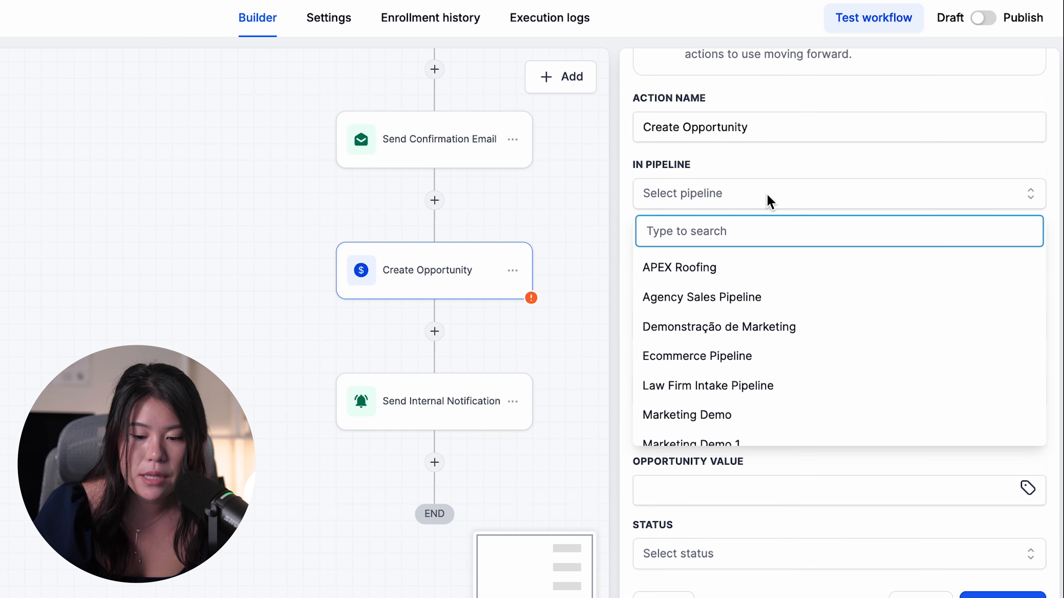
{"action": "left_click", "coordinate": [769, 298]}
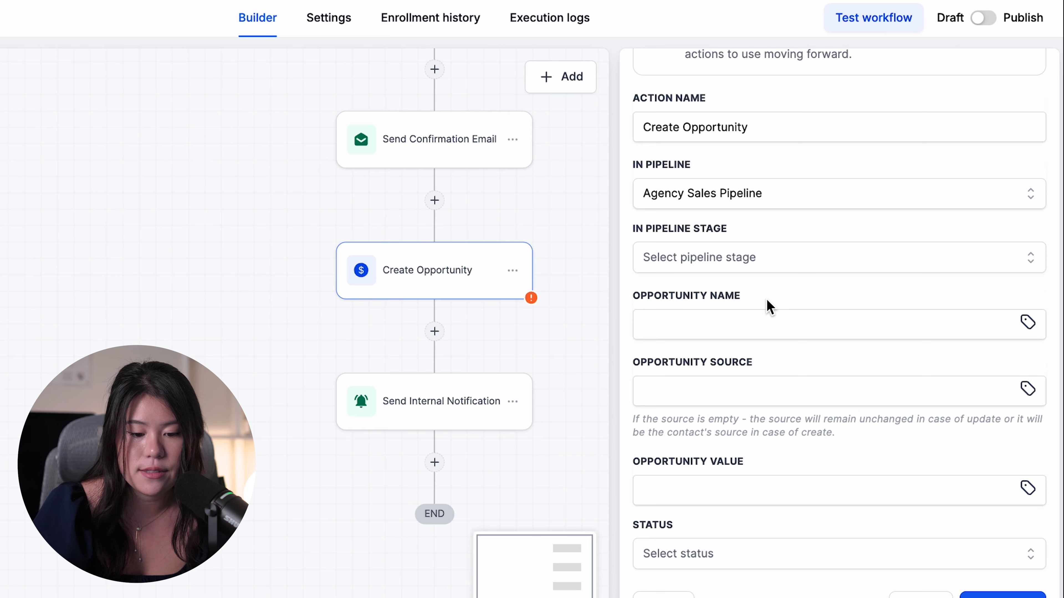
{"action": "left_click", "coordinate": [760, 256]}
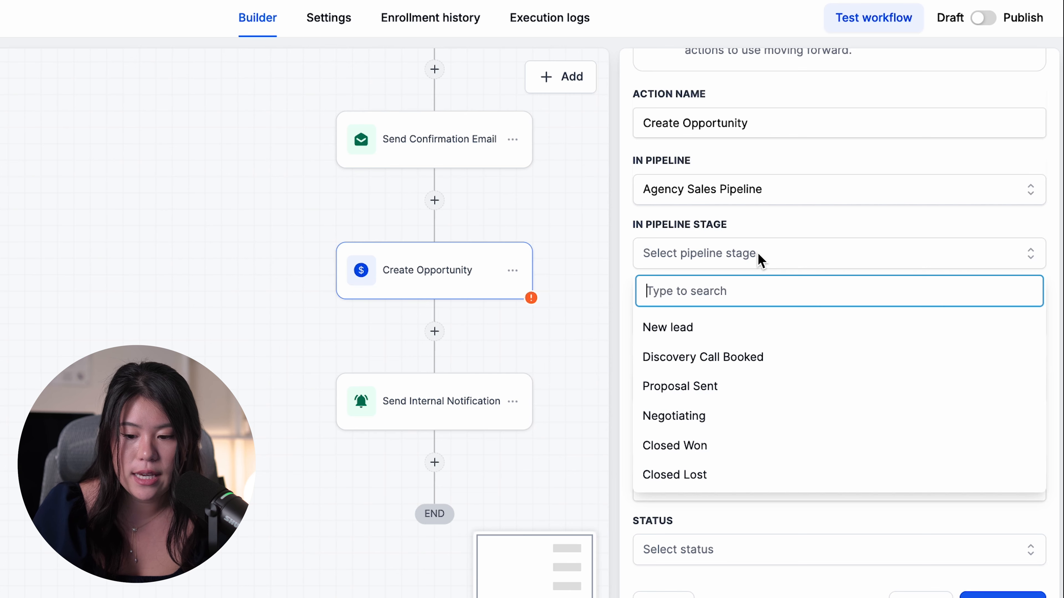
{"action": "left_click", "coordinate": [743, 335]}
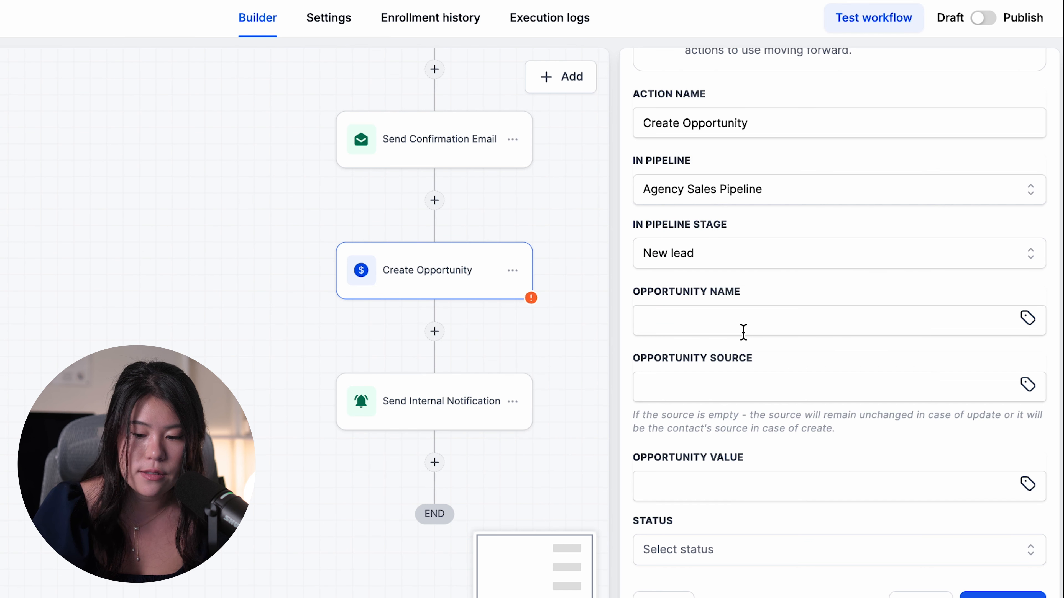
Use the contact's full name custom value as opportunity name, set the source to Demo Request Funnel, and save the action
{"action": "scroll", "coordinate": [743, 333], "scroll_direction": "down", "scroll_amount": 2}
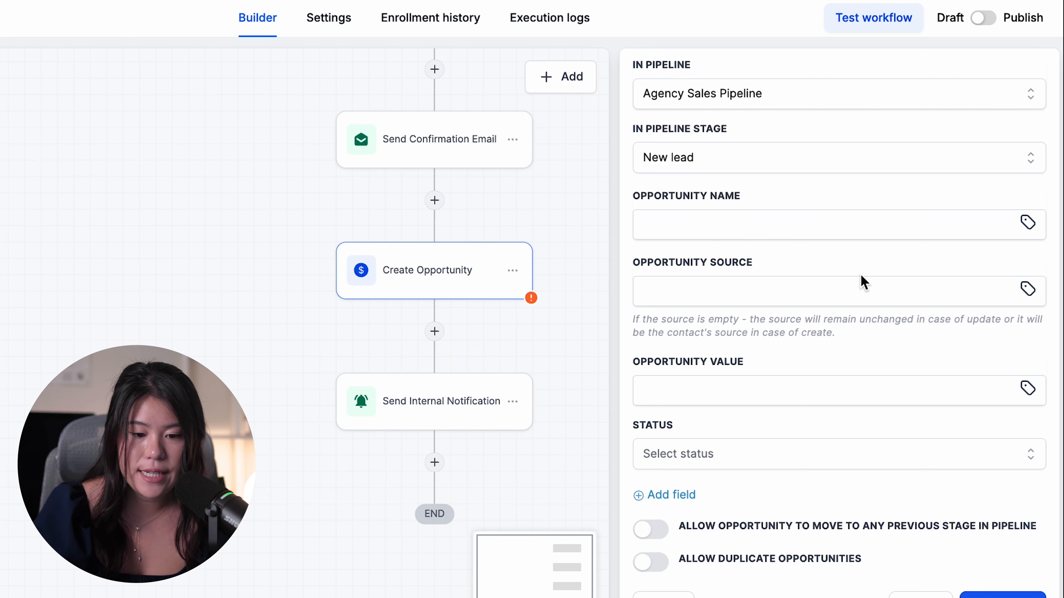
{"action": "left_click", "coordinate": [1027, 226]}
{"action": "left_click", "coordinate": [844, 333]}
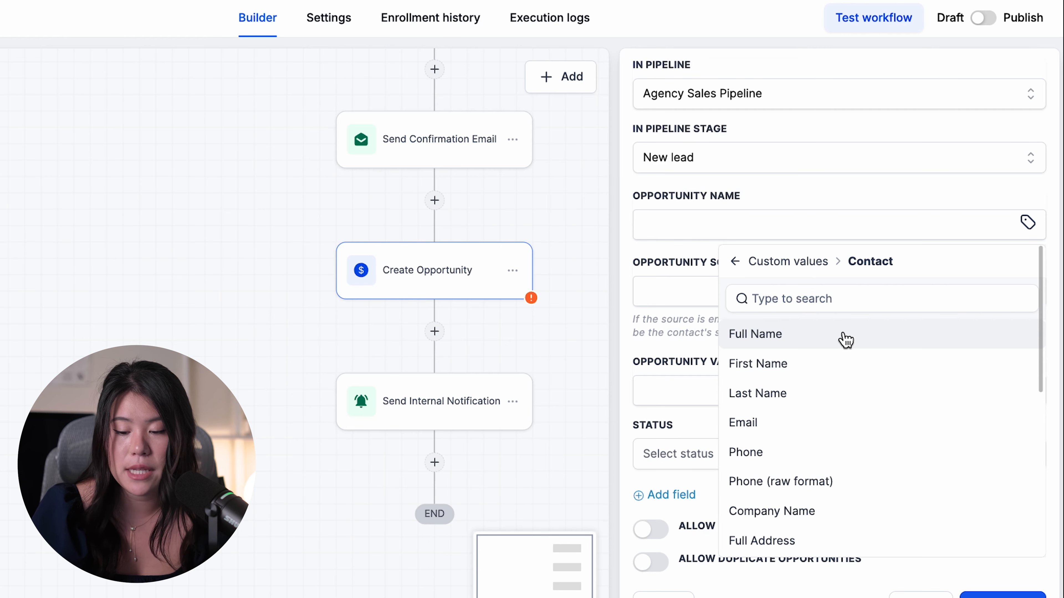
{"action": "left_click", "coordinate": [845, 339]}
{"action": "left_click", "coordinate": [783, 294]}
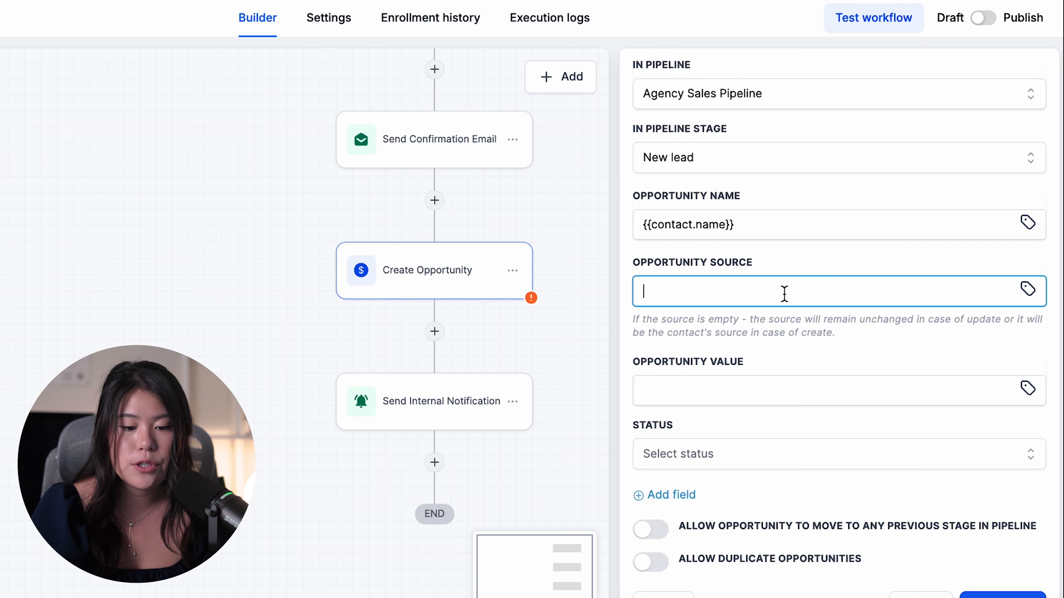
{"action": "type", "text": "Demo Request Funnel"}
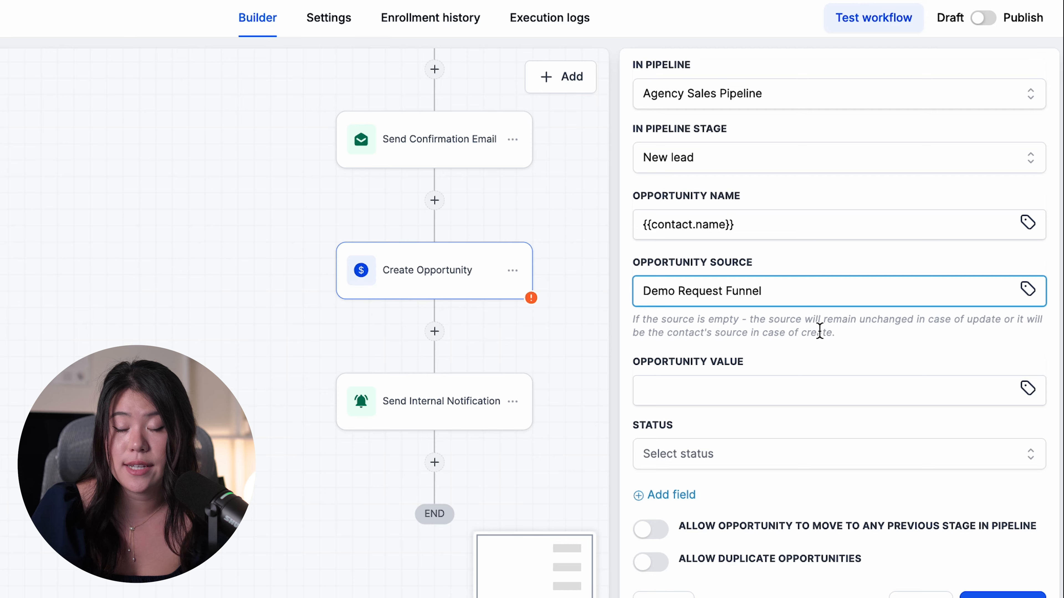
{"action": "left_click", "coordinate": [821, 382]}
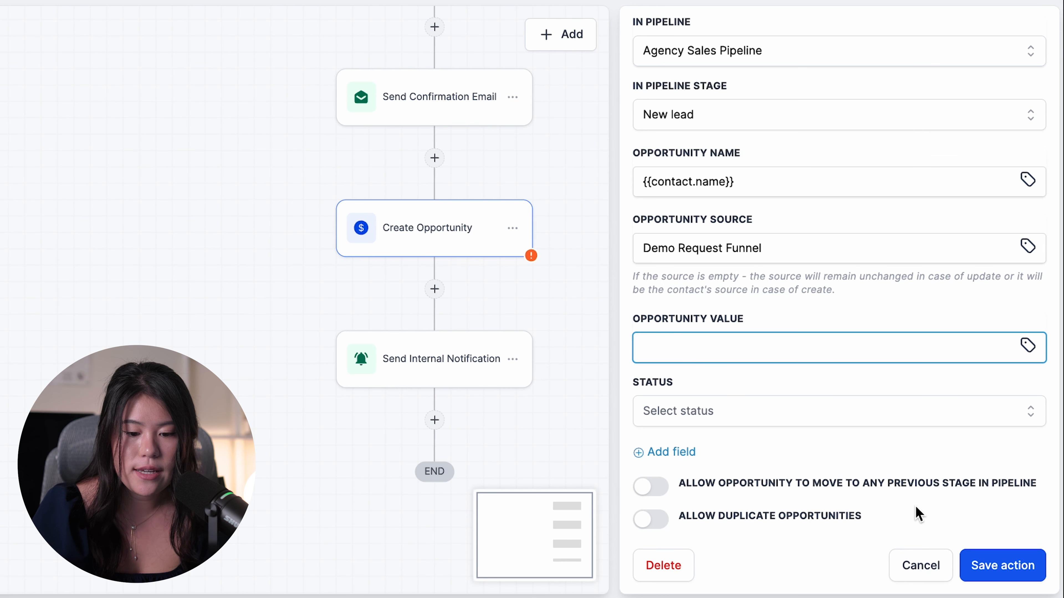
{"action": "left_click", "coordinate": [1001, 566]}
{"action": "scroll", "coordinate": [684, 346], "scroll_direction": "up", "scroll_amount": 5}
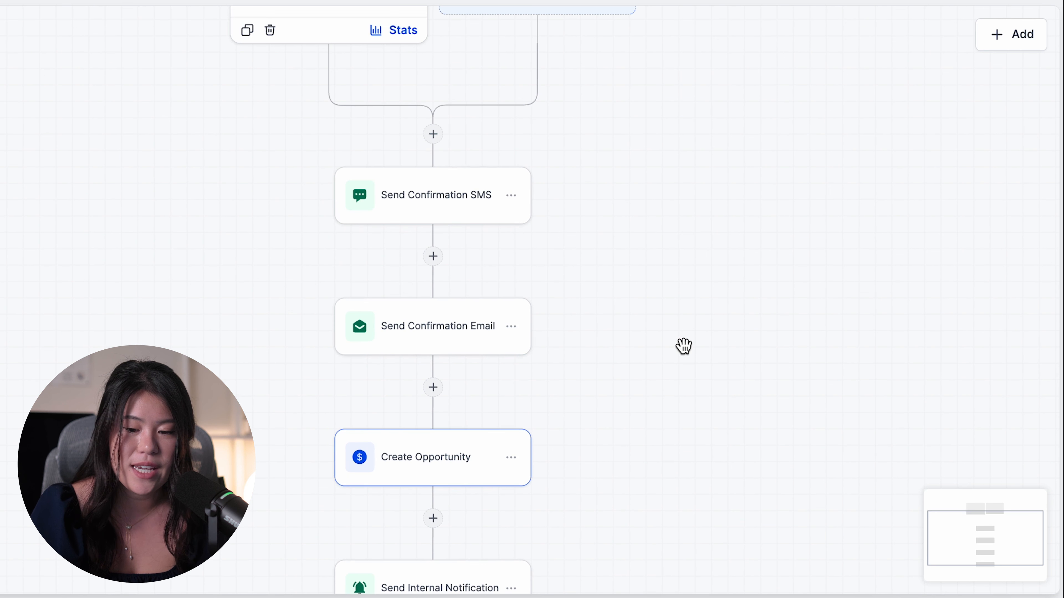